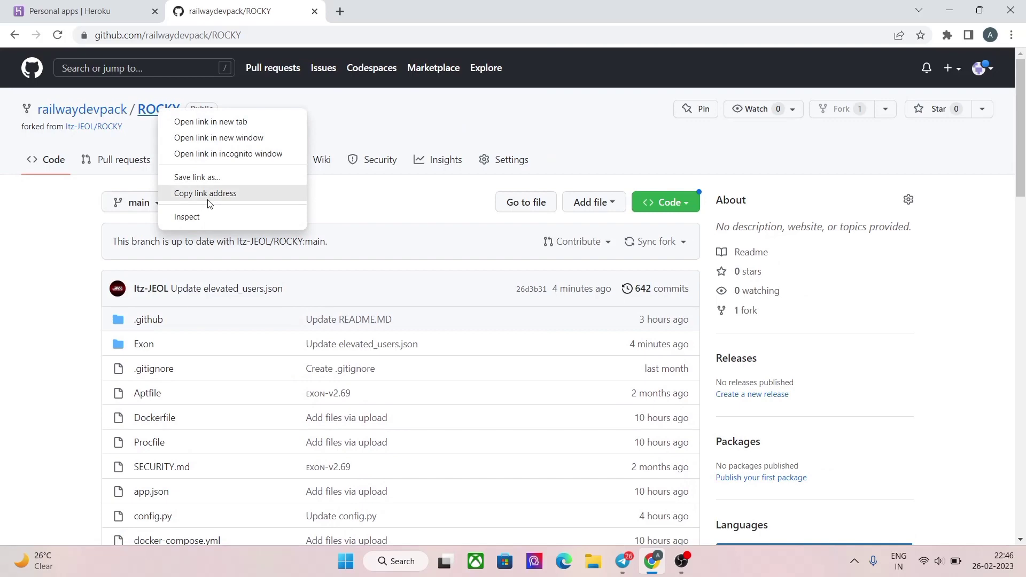
Step: Copy the forked ROCKY repository's link address and open its README.MD for editing
click(209, 194)
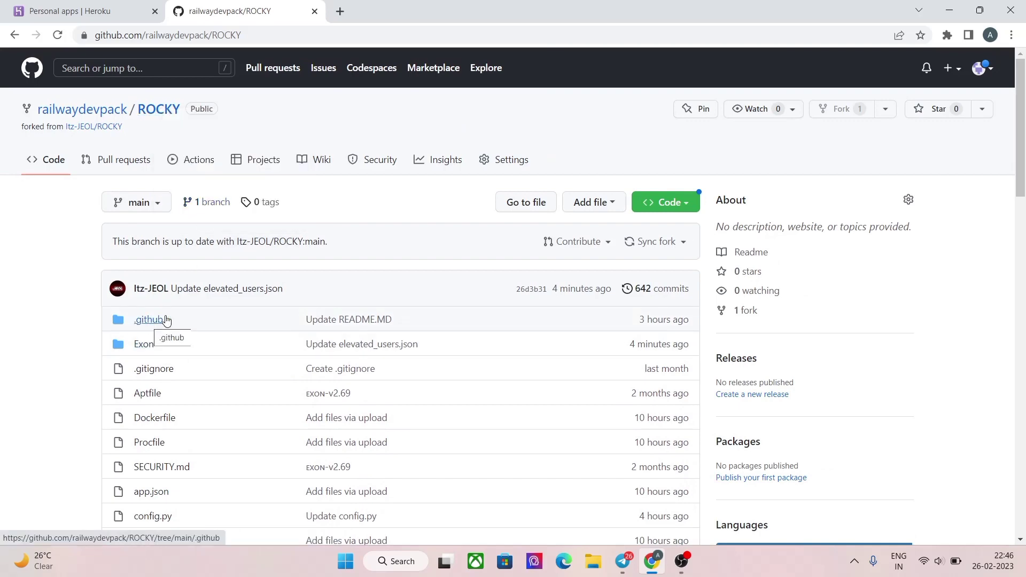
scroll(321, 347, down, 8)
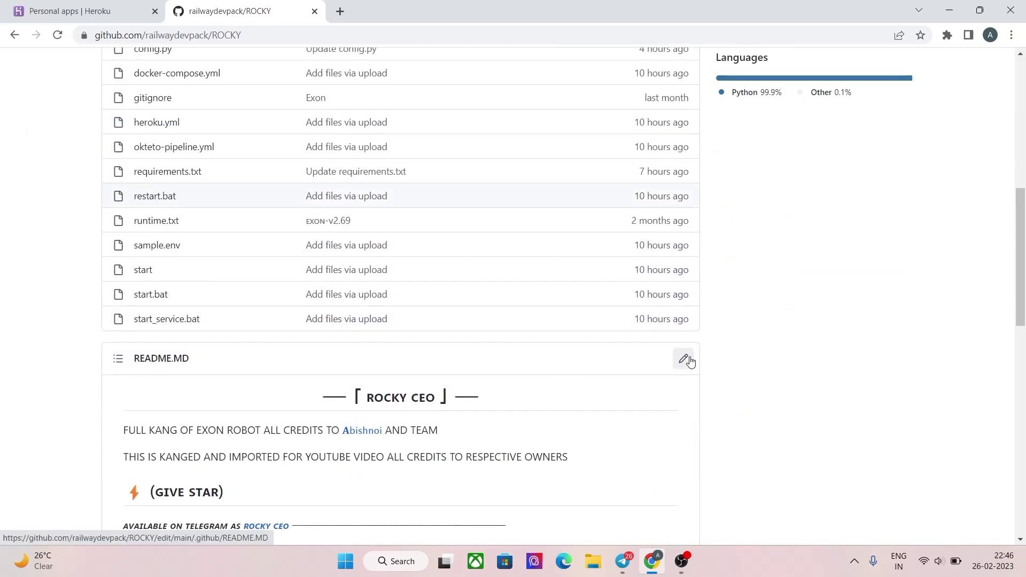
click(742, 379)
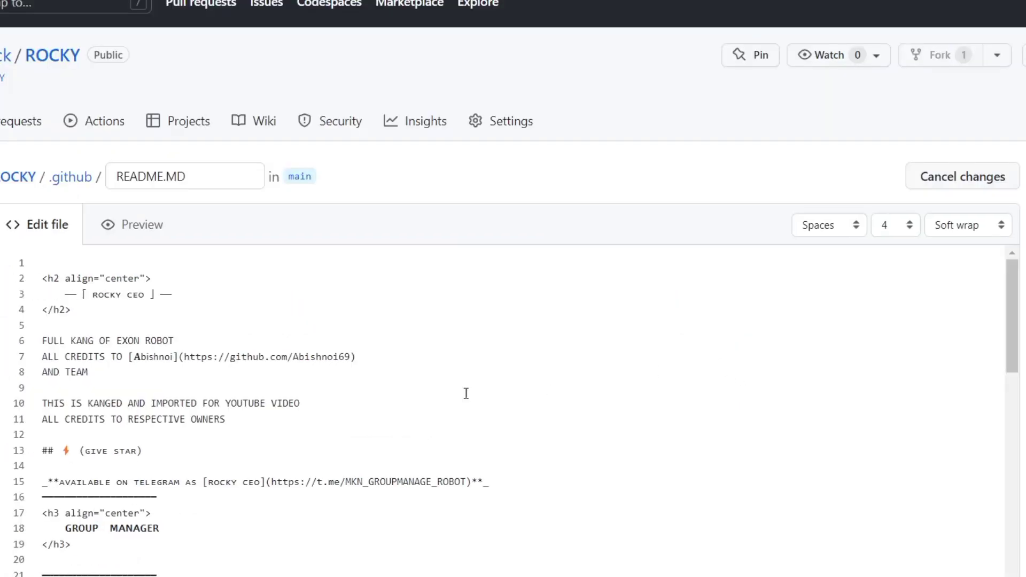
Step: Replace the template repository URL in the README's Heroku deploy link with the copied ROCKY link and commit the change to main
scroll(466, 393, down, 5)
scroll(383, 396, down, 2)
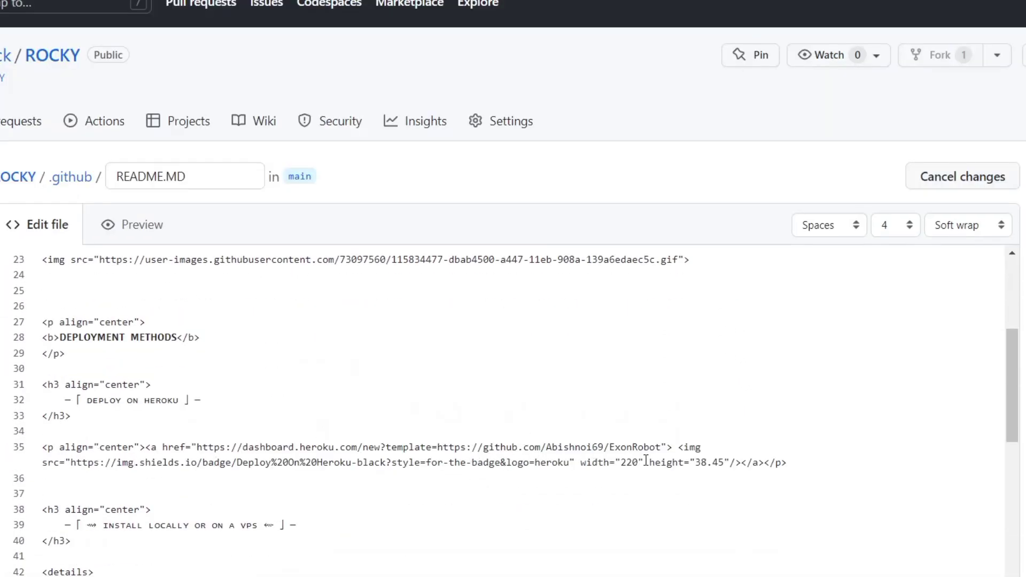
drag(661, 447, 438, 450)
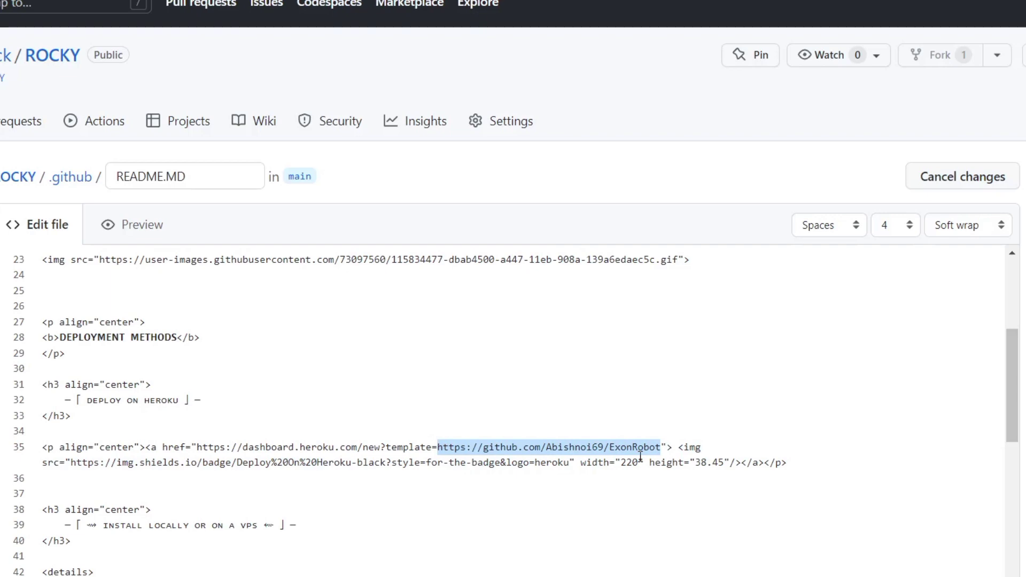
key(ctrl+v)
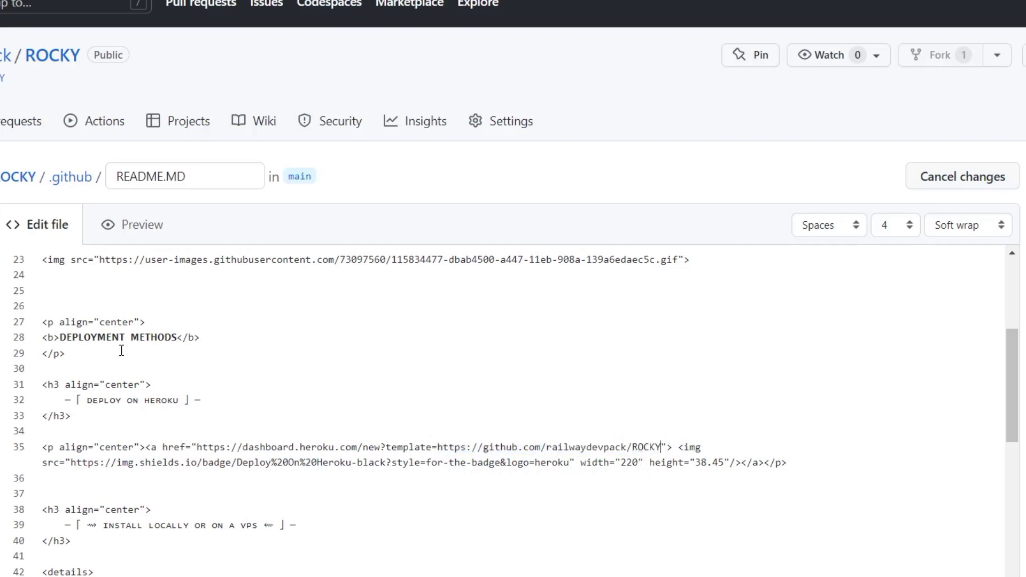
scroll(514, 321, down, 10)
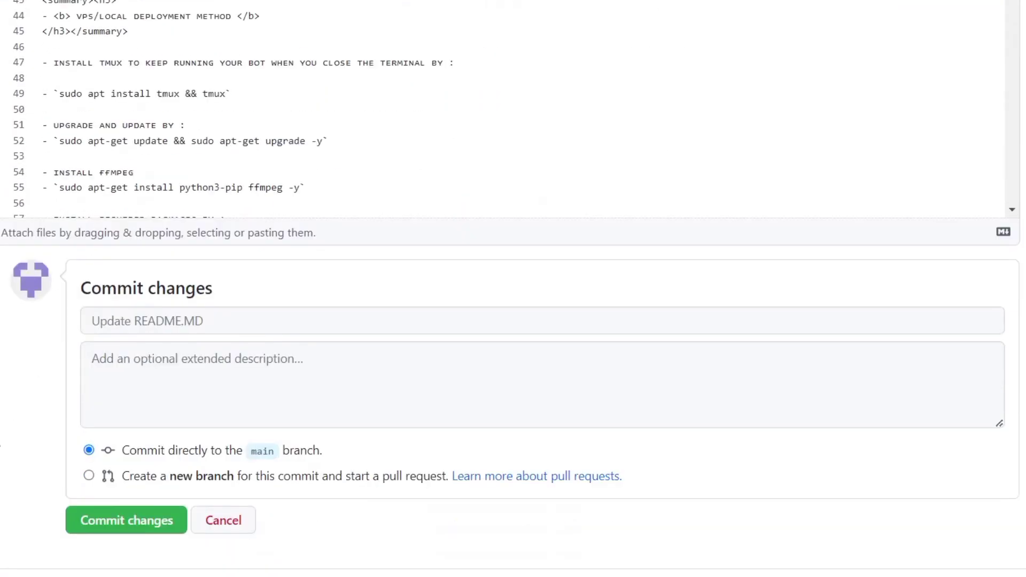
click(135, 500)
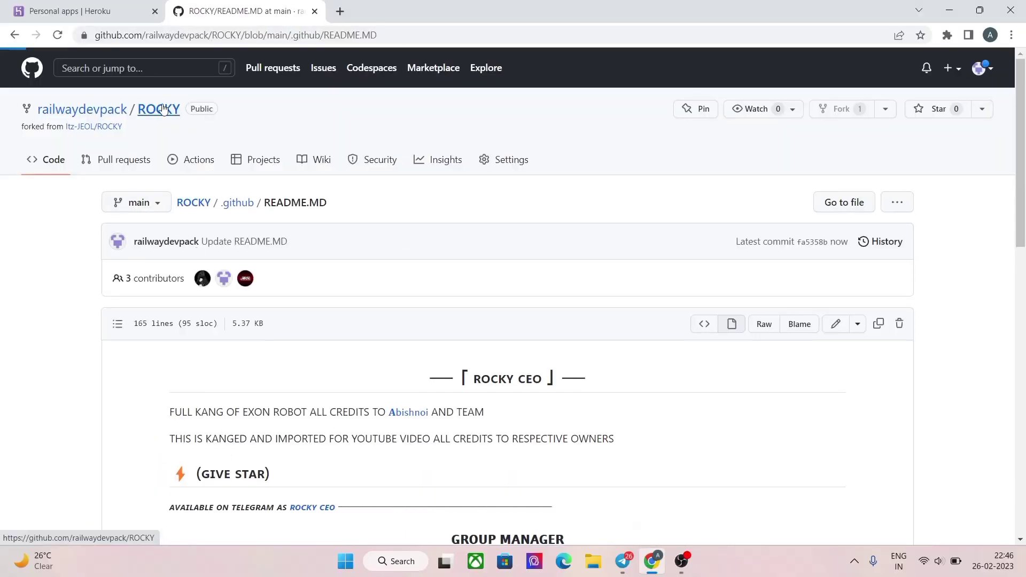
Step: Return to the ROCKY repository page, close the old Heroku tab, and open the README's Deploy on Heroku link in a new tab
click(163, 109)
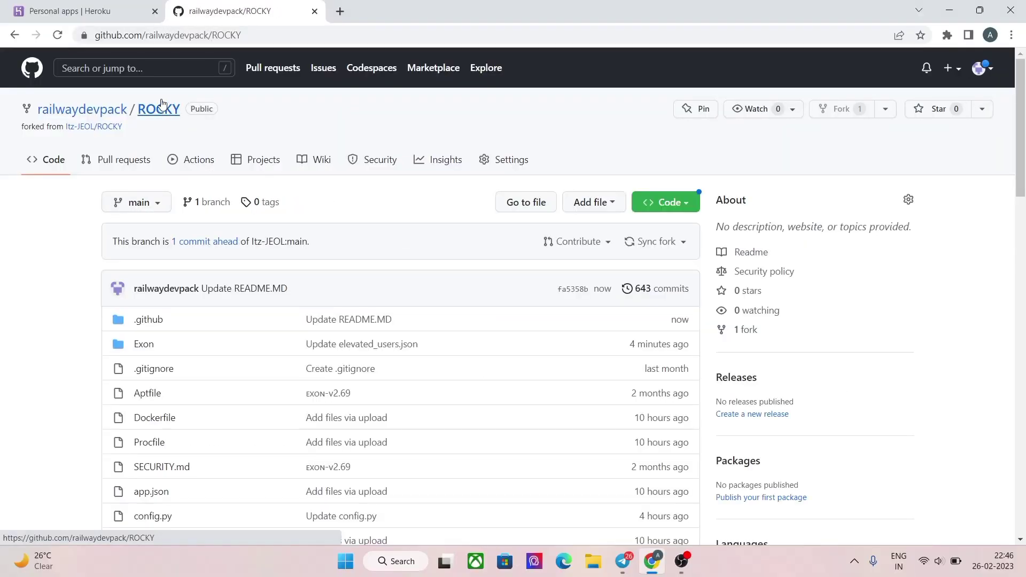
click(154, 12)
scroll(263, 371, down, 10)
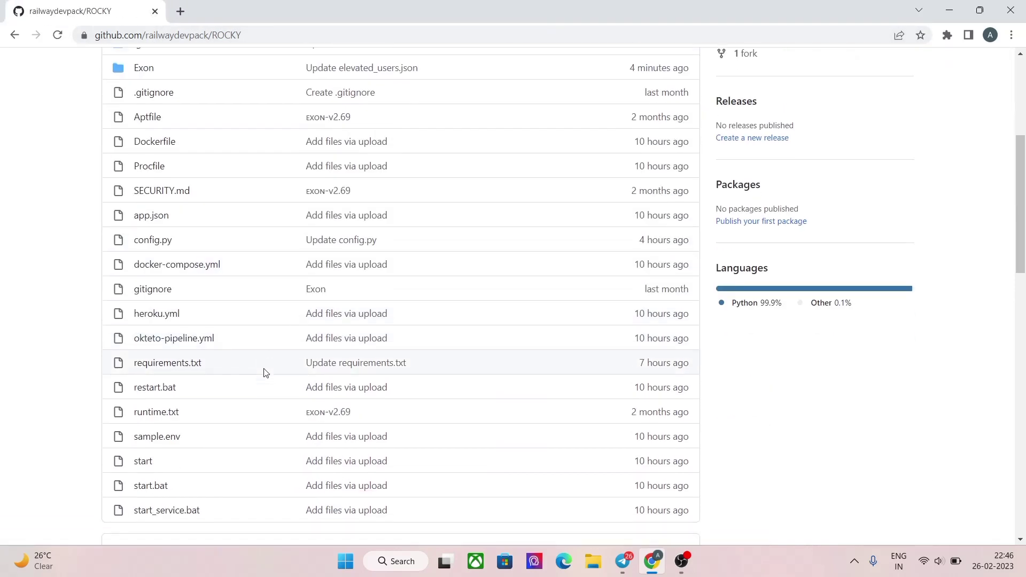
scroll(231, 380, down, 5)
right_click(372, 373)
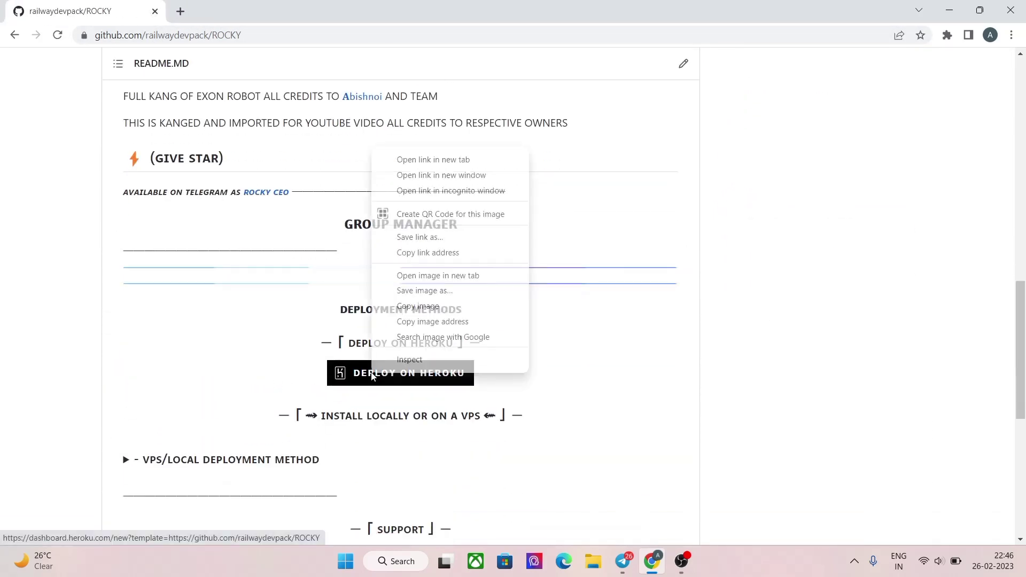
click(420, 160)
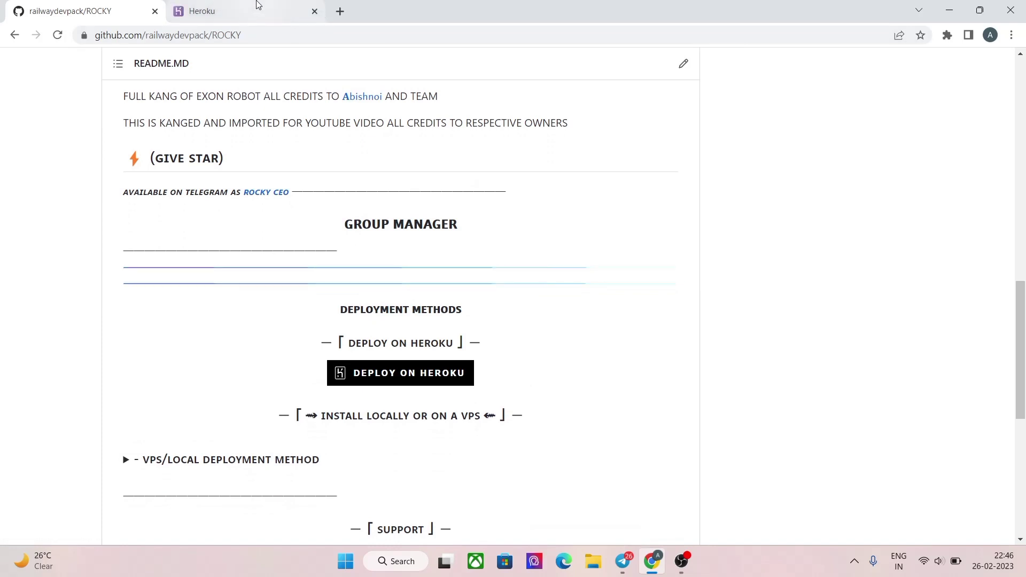
click(258, 5)
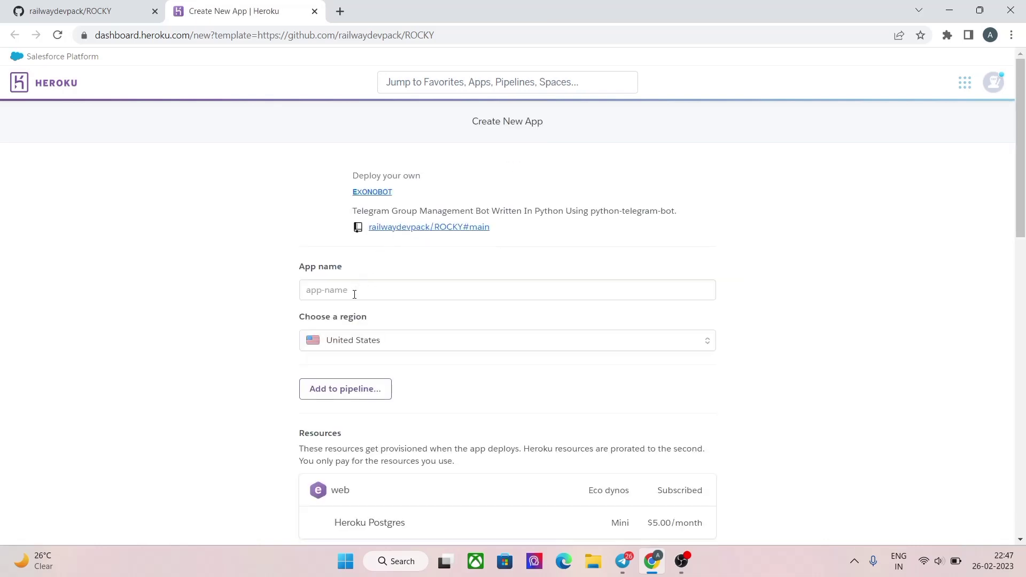
Step: Name the new Heroku app grpmanagertest
click(355, 292)
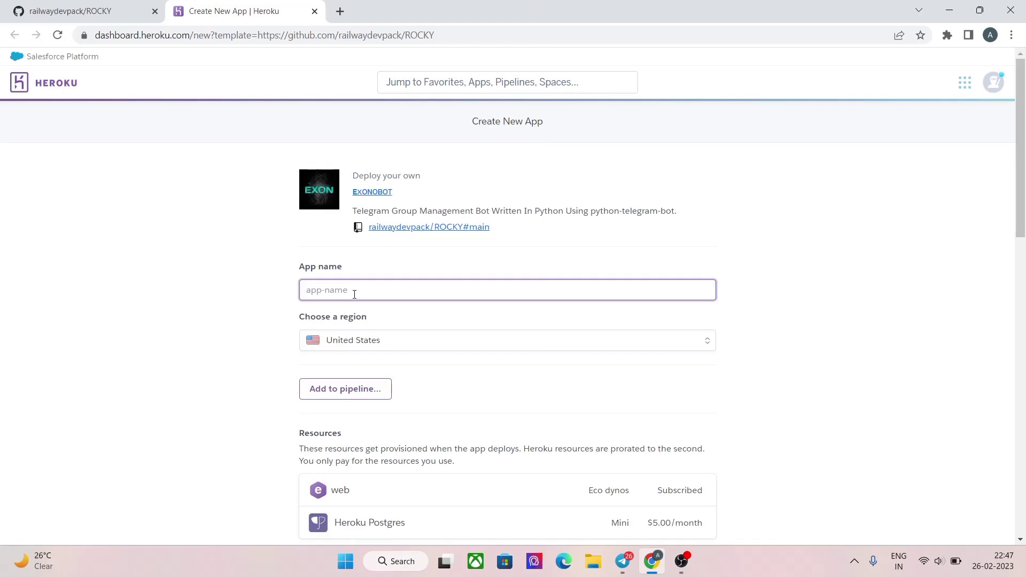
text(grpmanag)
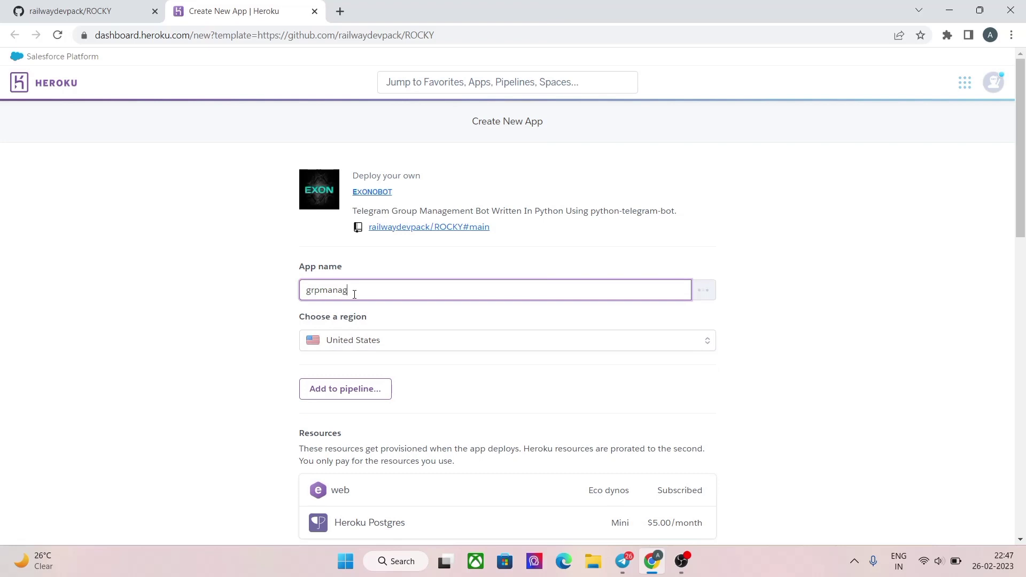
text(ertest)
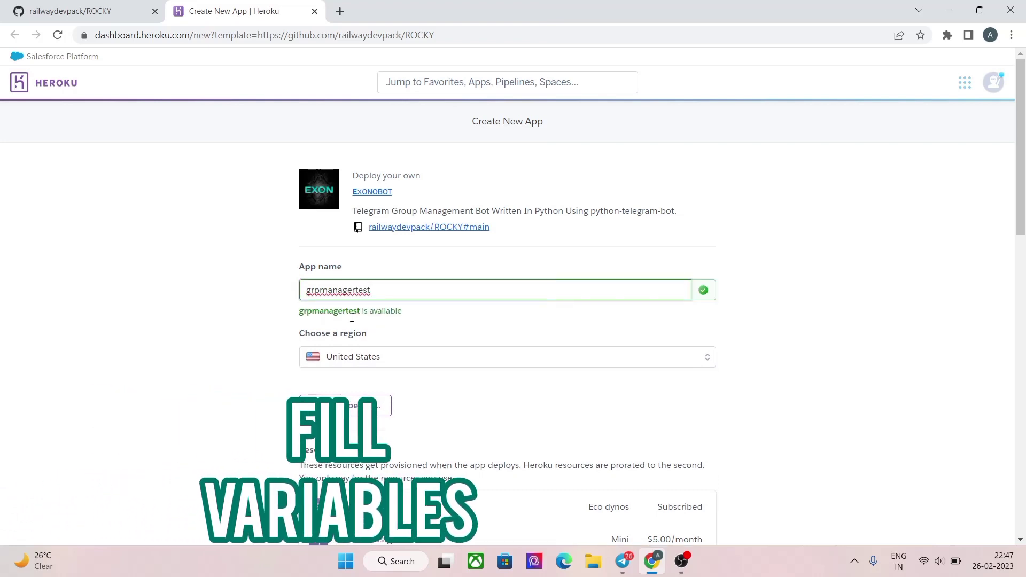
Step: Examine the config variable fields from API_HASH to TOKEN, enlarging the MONGO_DB_URI box to read its value
scroll(345, 366, down, 4)
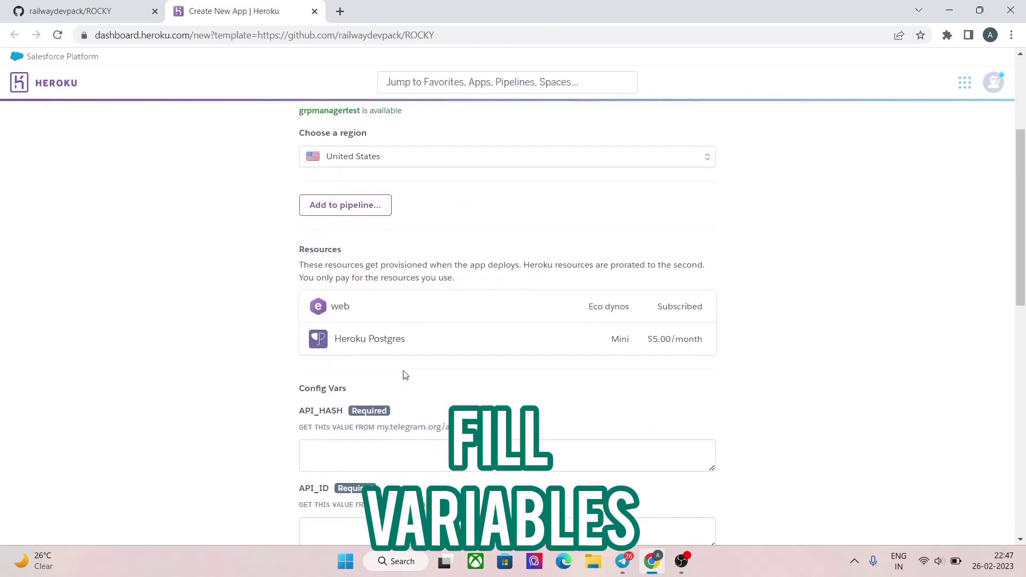
scroll(367, 374, down, 2)
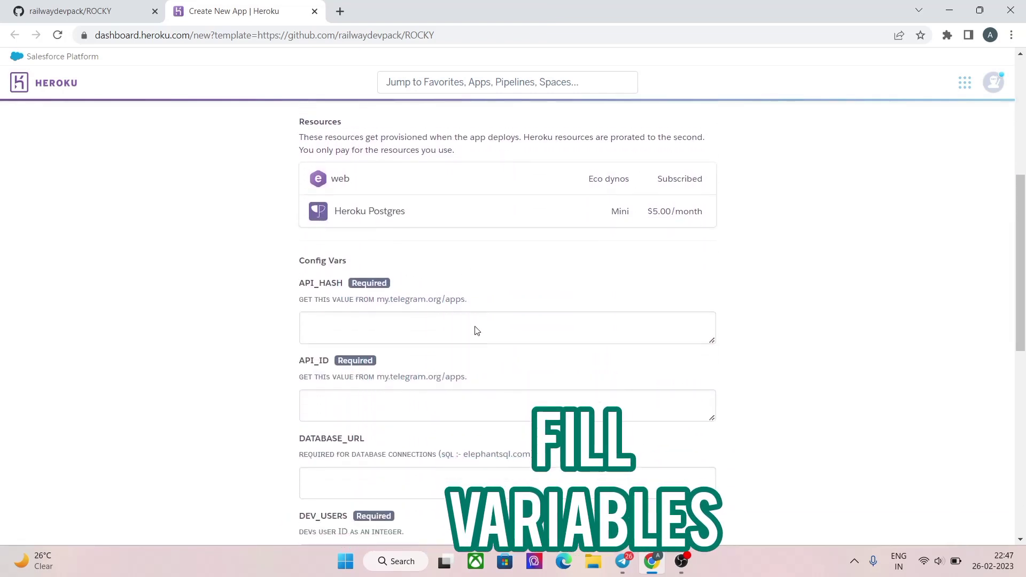
click(332, 324)
scroll(339, 348, down, 5)
scroll(340, 348, down, 2)
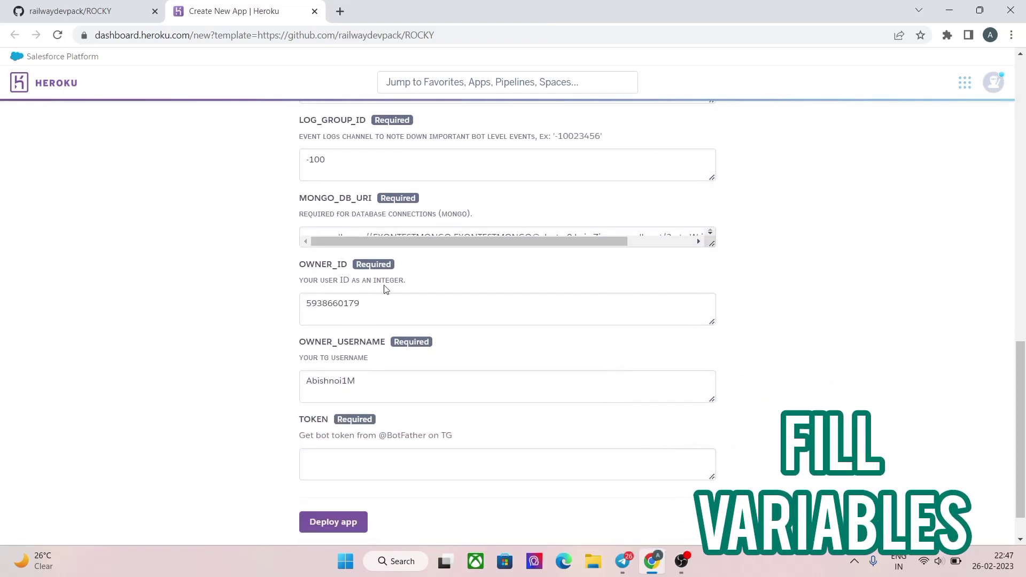
scroll(465, 272, up, 1)
click(443, 295)
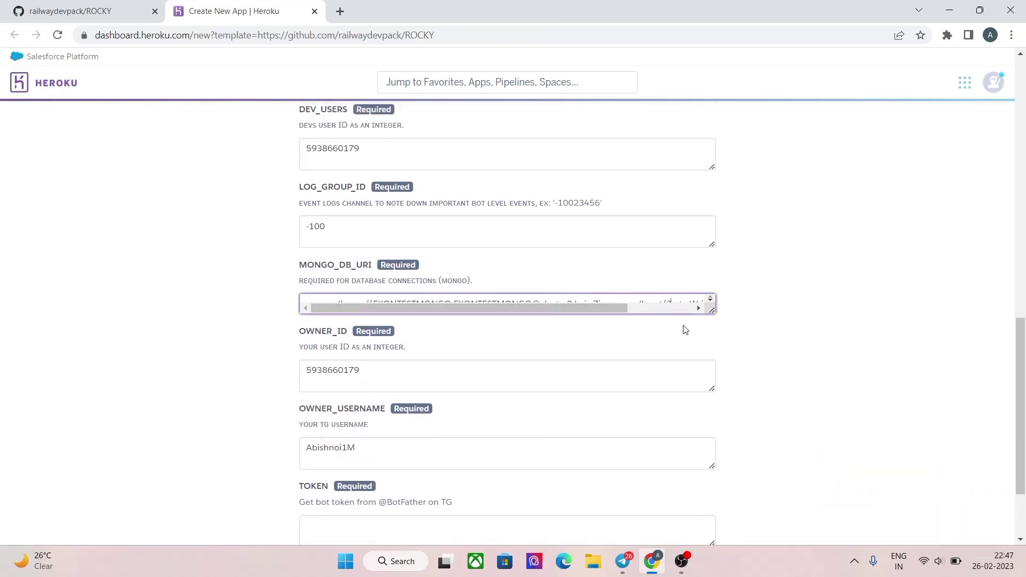
drag(710, 310, 719, 337)
scroll(492, 251, up, 2)
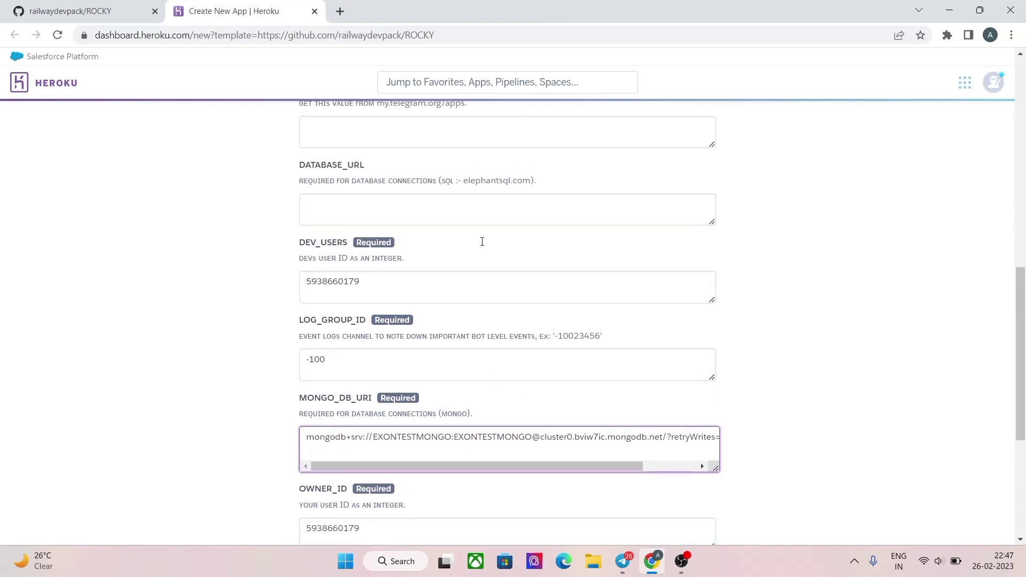
scroll(475, 320, down, 5)
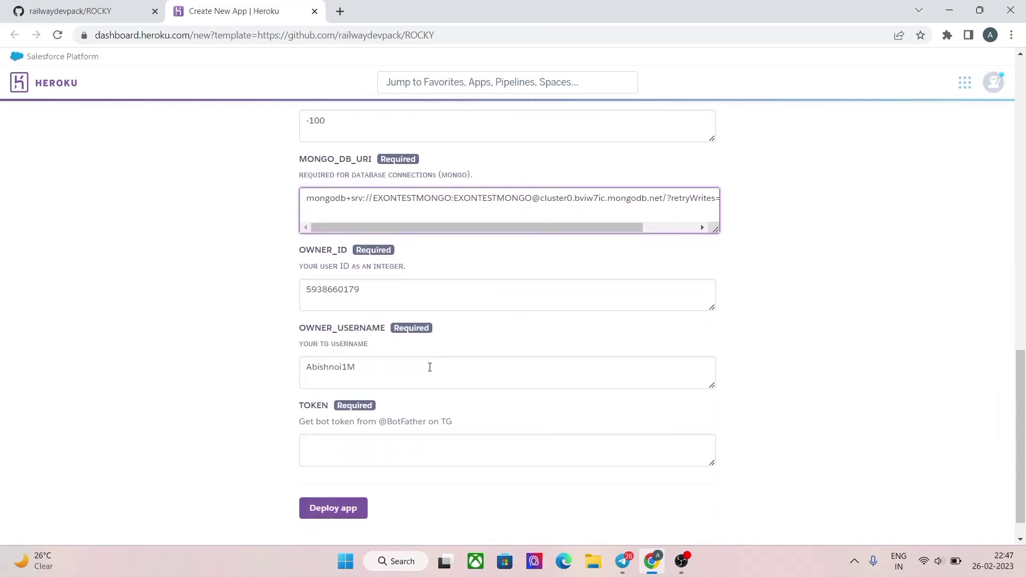
Step: Check the API ID in Telegram's Saved Messages and paste it into the Heroku form's API_ID field
click(623, 556)
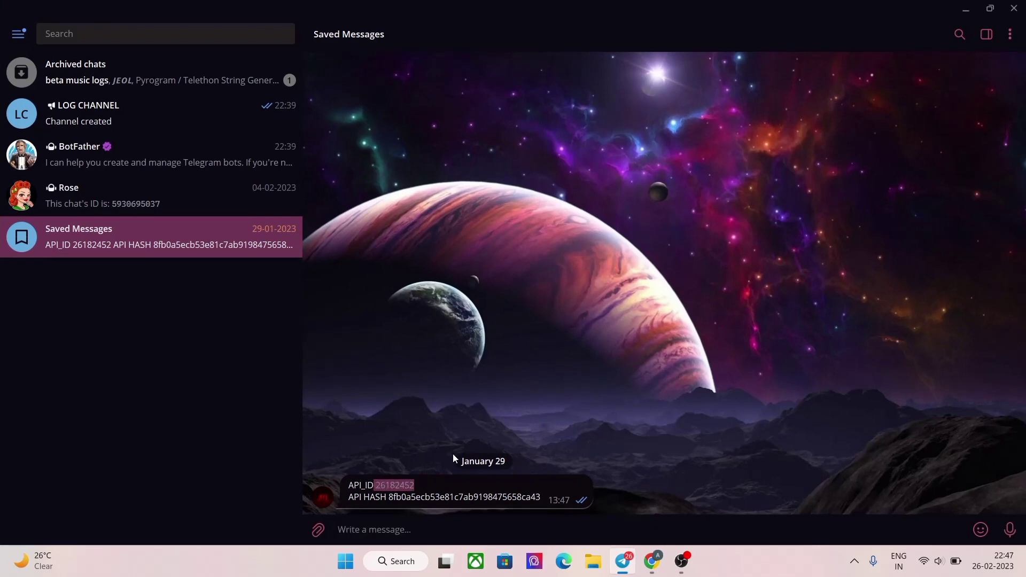
click(652, 561)
scroll(477, 378, up, 12)
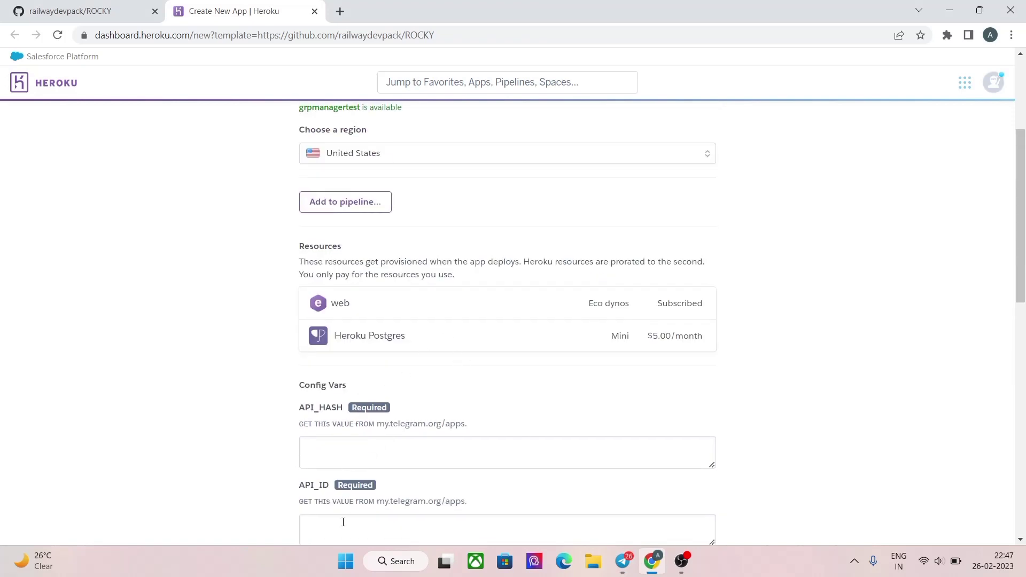
click(340, 528)
key(ctrl+v)
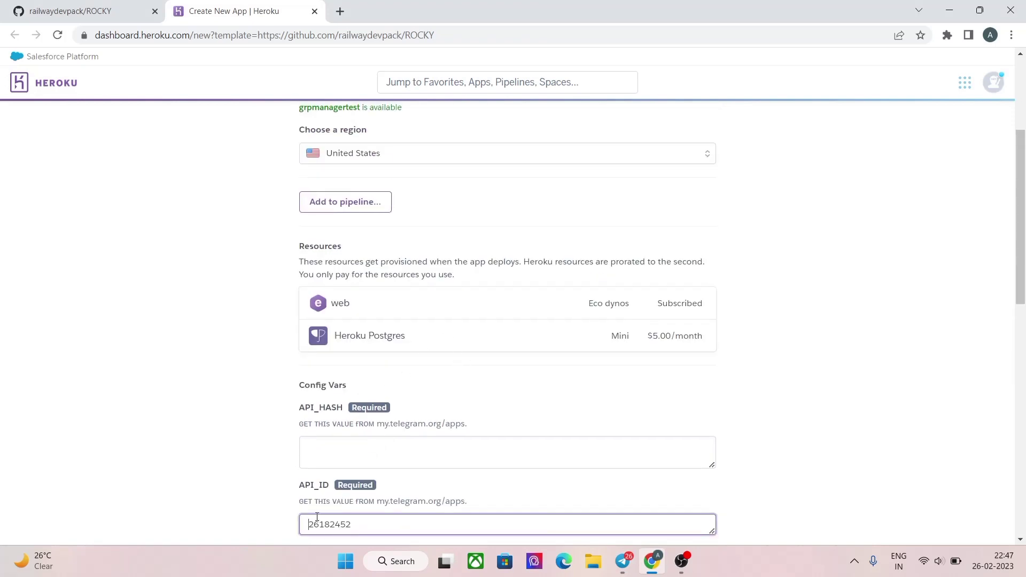
Step: Copy the API hash from Telegram's Saved Messages and paste it into the Heroku form's API_HASH field
scroll(440, 486, down, 1)
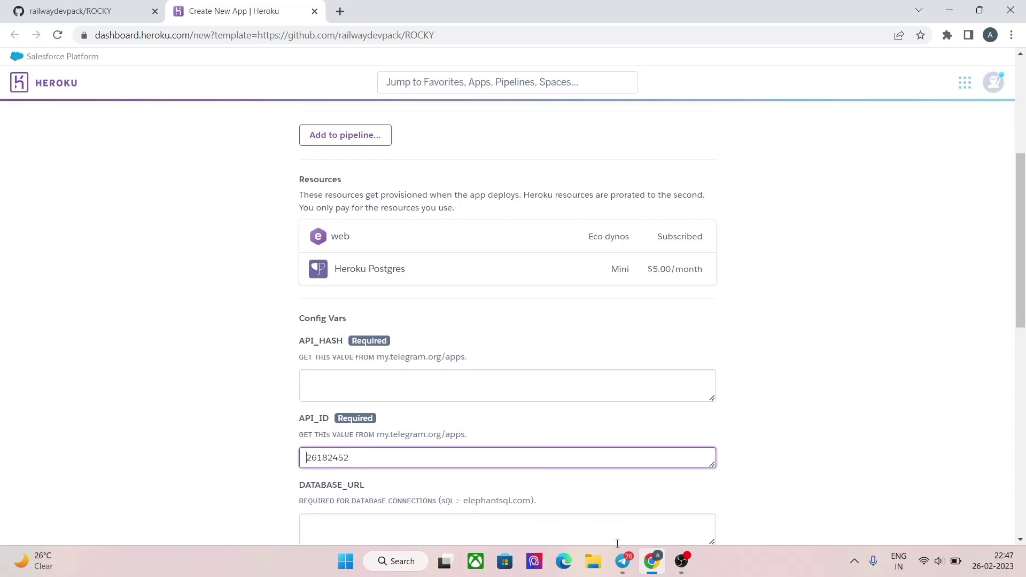
click(622, 561)
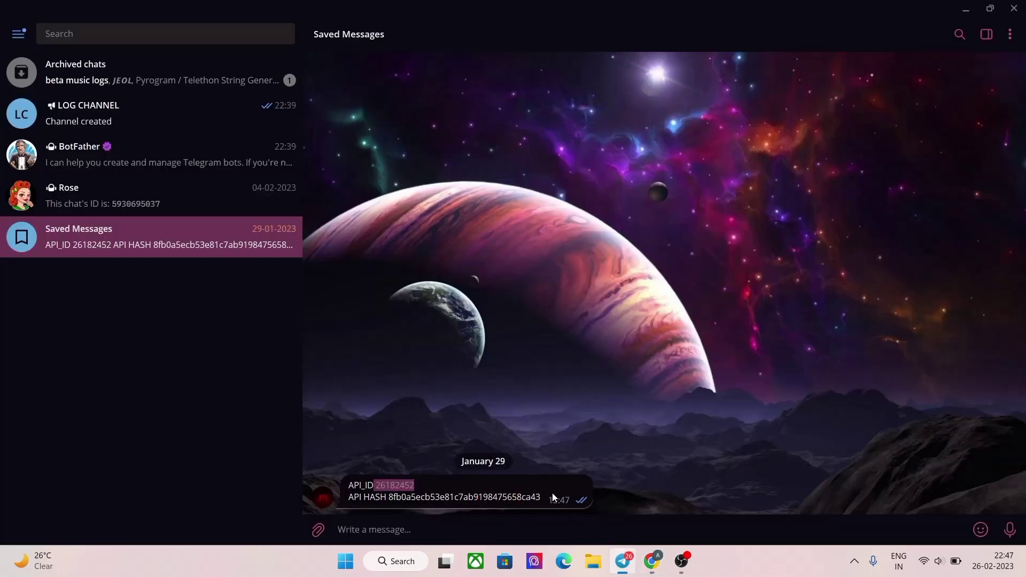
drag(553, 499, 389, 500)
key(ctrl+c)
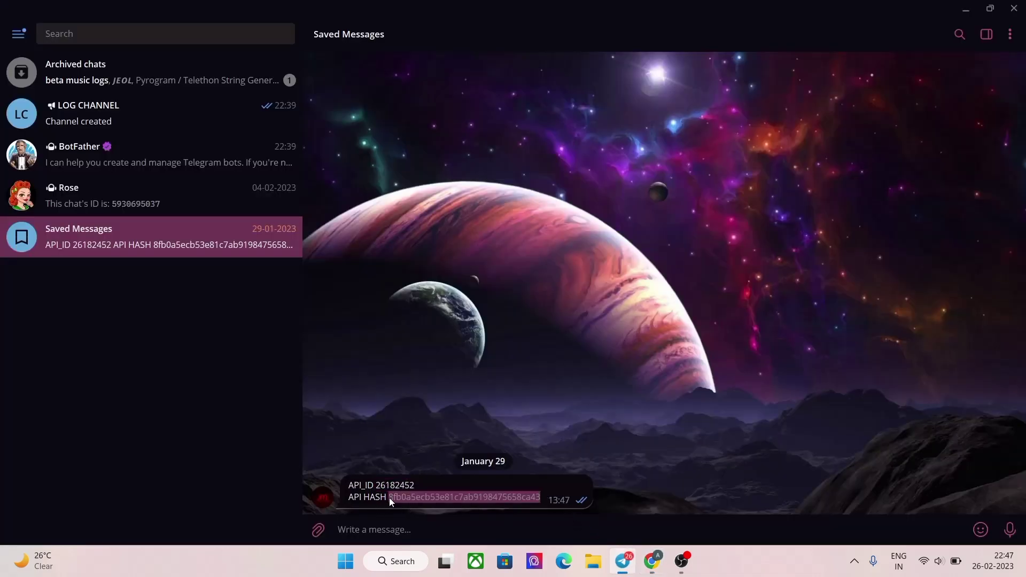
click(652, 561)
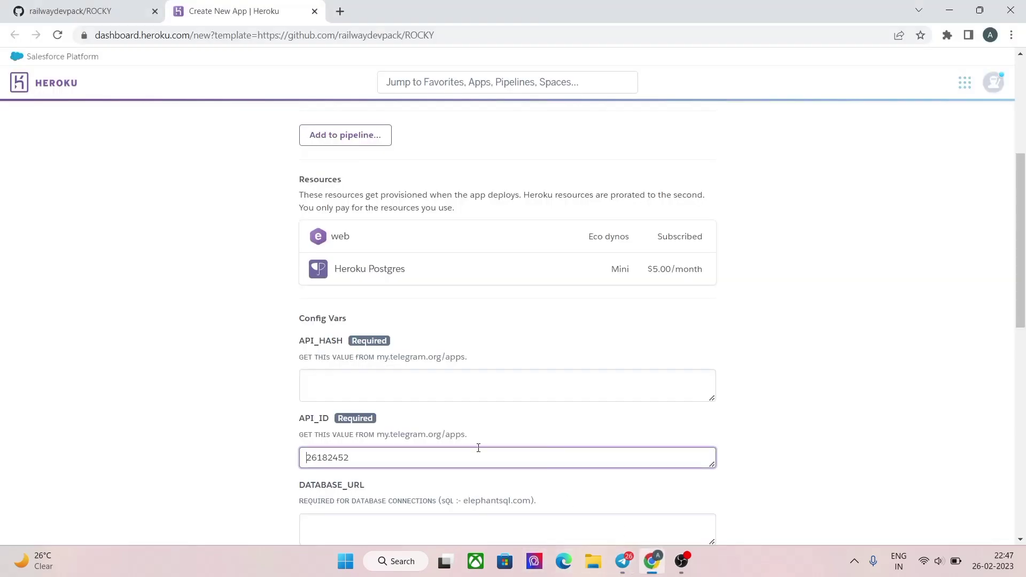
click(379, 390)
key(ctrl+v)
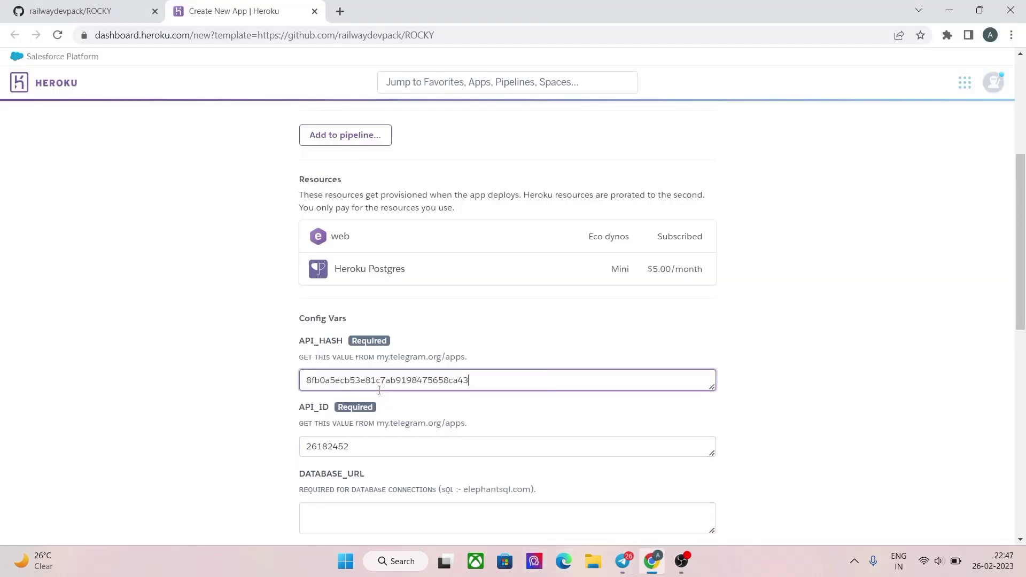
Step: Replace the DEV_USERS value in the Heroku form with the user ID copied from the Rose bot chat in Telegram
scroll(379, 391, down, 2)
scroll(486, 421, down, 1)
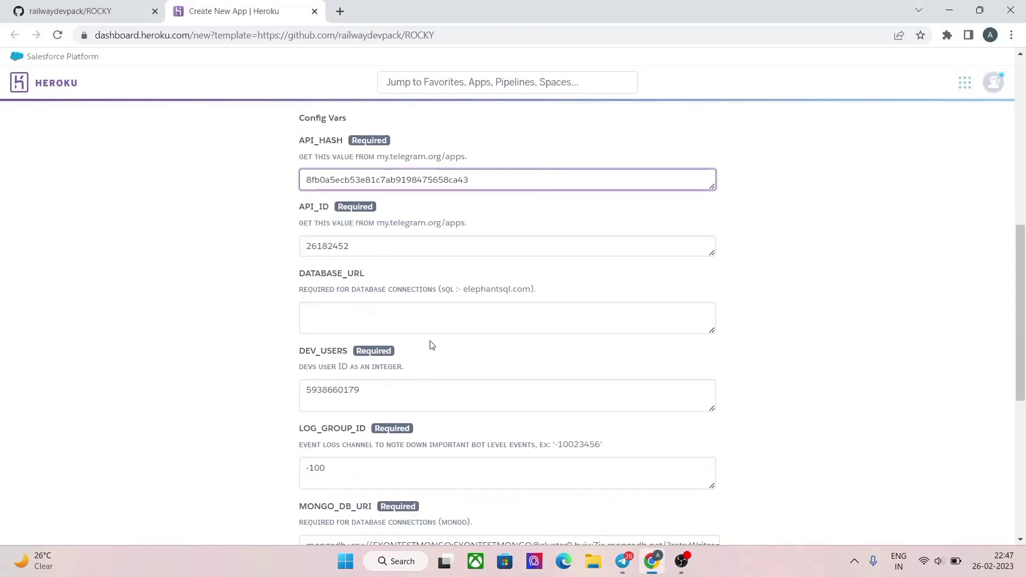
drag(409, 390, 252, 395)
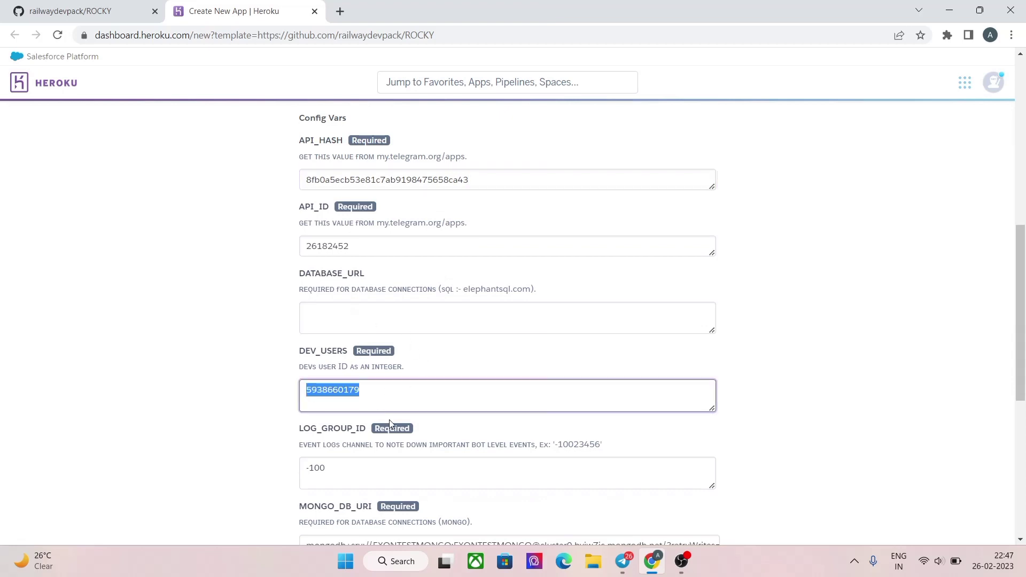
key(BackSpace)
scroll(415, 447, down, 1)
click(623, 561)
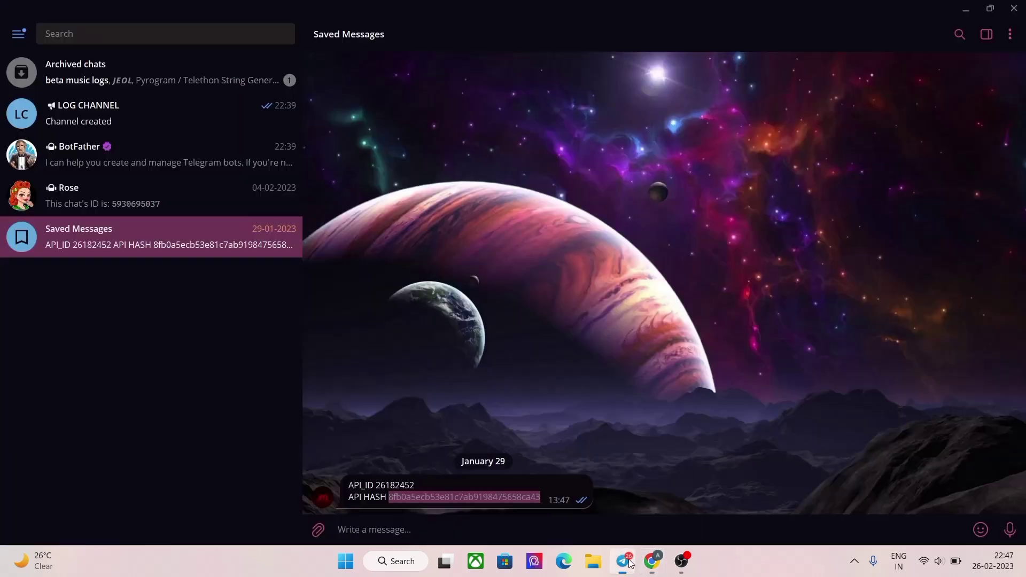
click(171, 208)
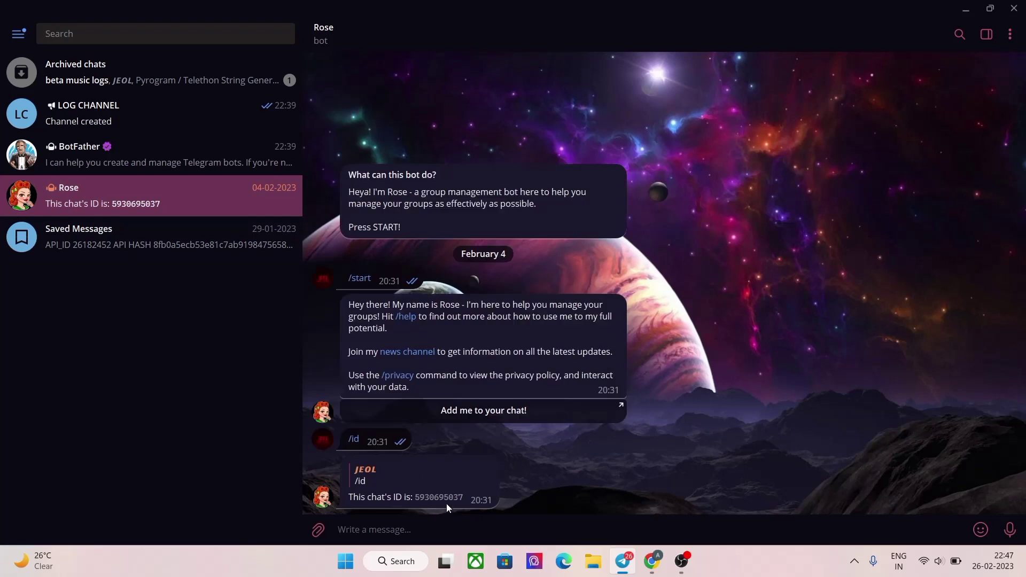
click(652, 561)
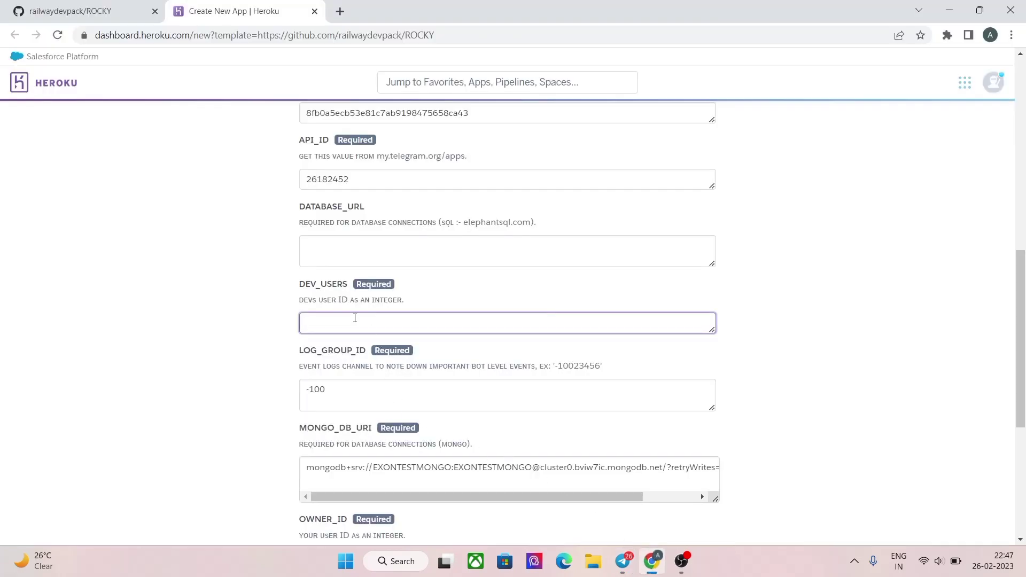
key(ctrl+v)
Step: Replace the OWNER_ID value with the same copied Telegram user ID
scroll(355, 319, down, 3)
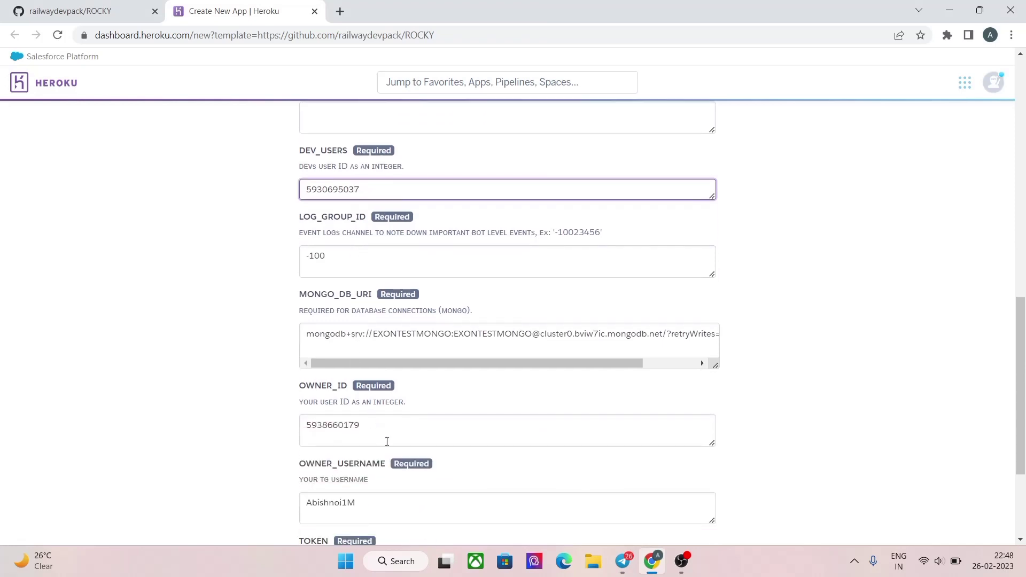
drag(385, 435, 242, 435)
key(ctrl+v)
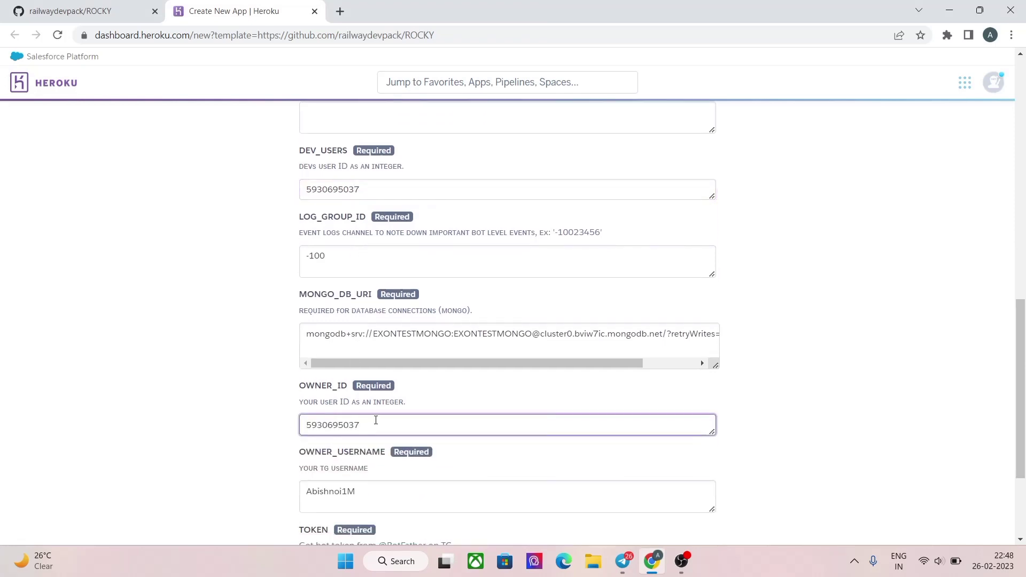
Step: Replace the OWNER_USERNAME value with the owner's own Telegram username
scroll(376, 420, down, 1)
drag(378, 425, 281, 435)
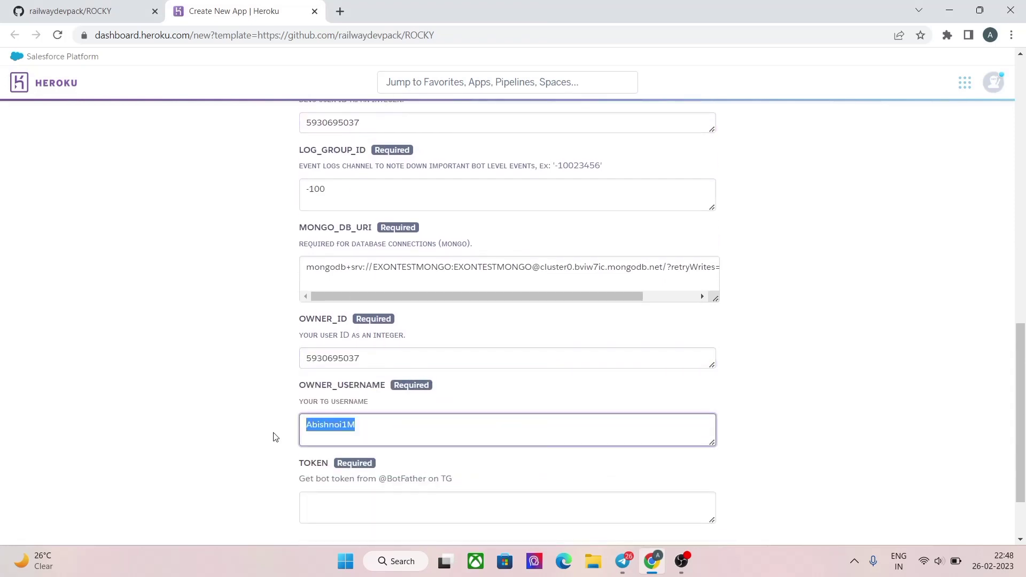
text(itz-jeol)
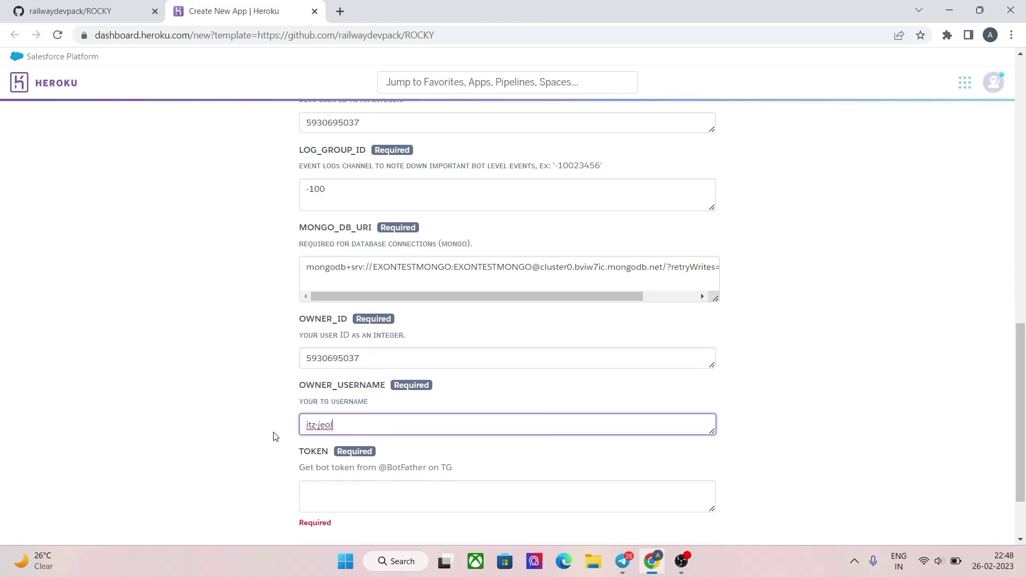
scroll(270, 433, down, 2)
scroll(286, 362, up, 3)
scroll(287, 362, up, 1)
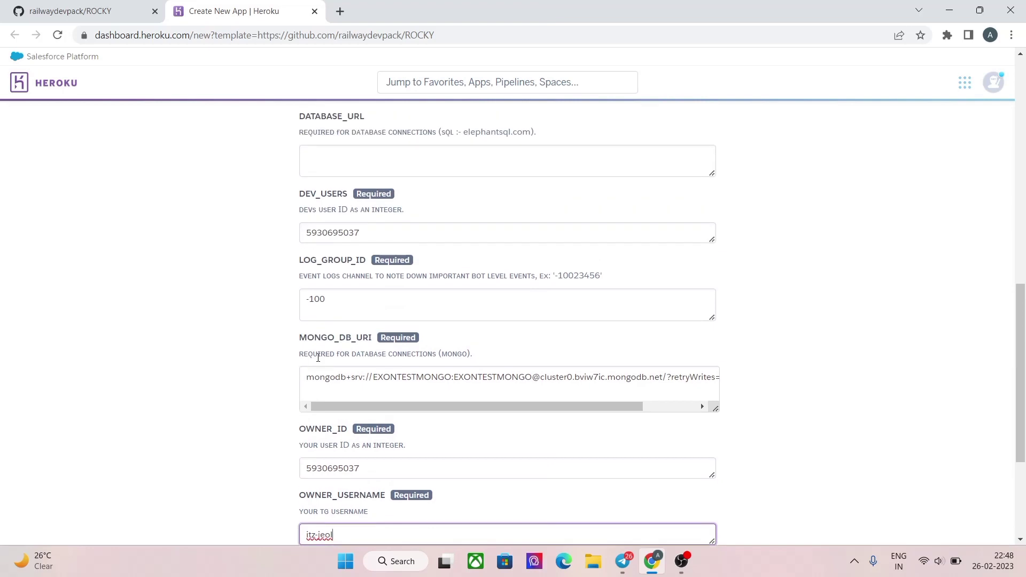
scroll(515, 443, up, 1)
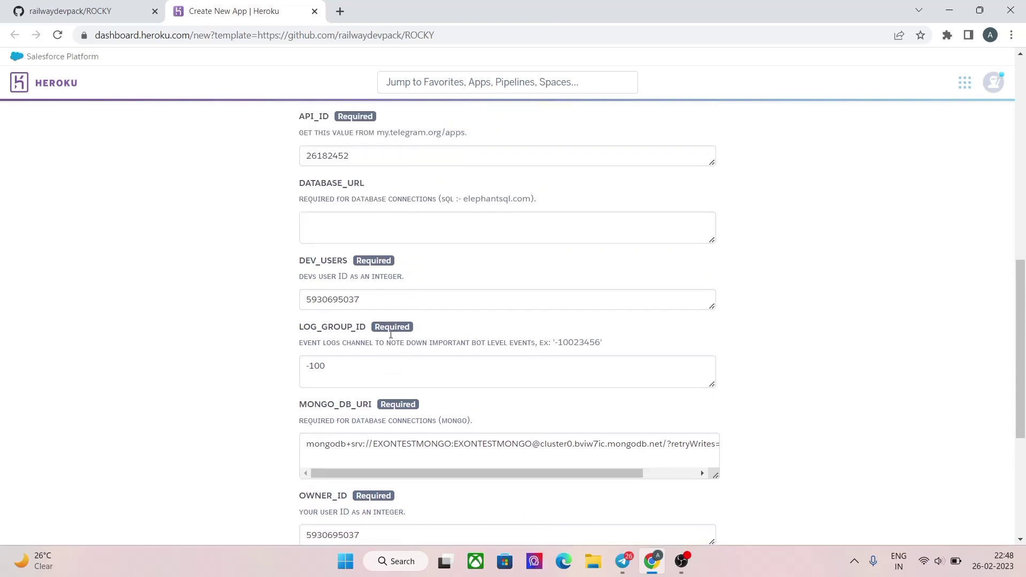
scroll(456, 408, up, 2)
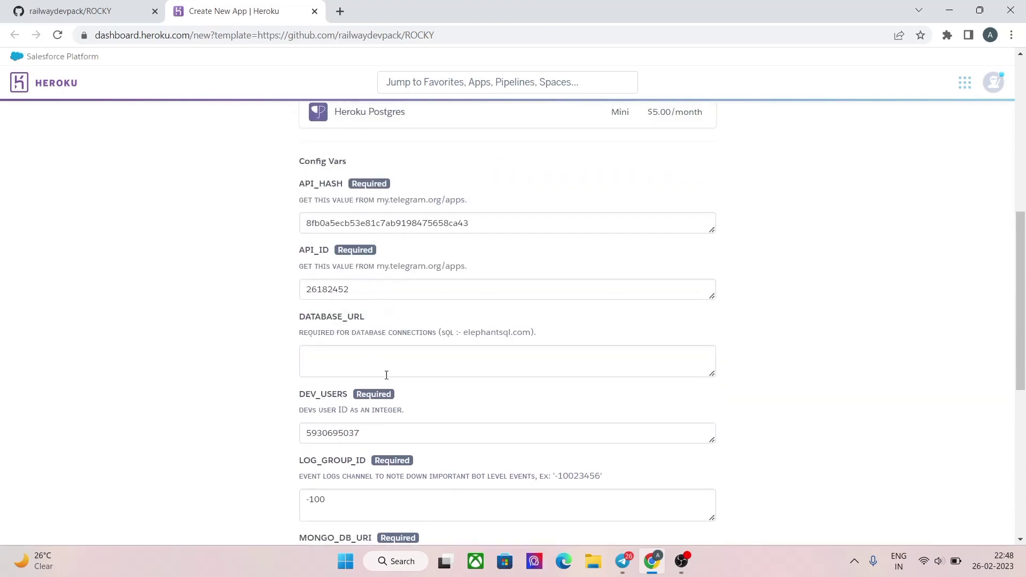
scroll(406, 433, down, 2)
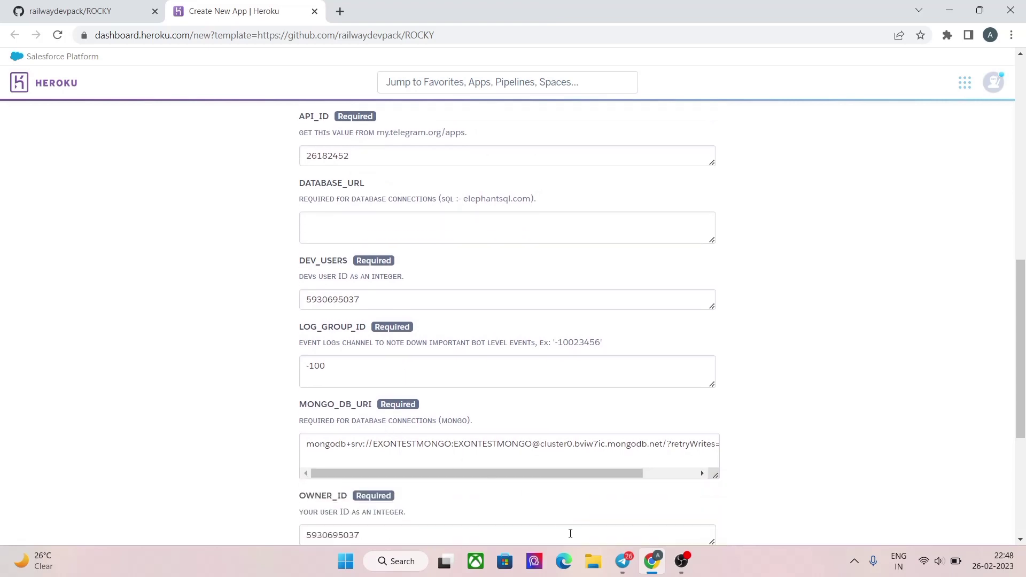
Step: Switch to Telegram and create a new bot through BotFather, named grpmanagertest with the username itsblablatestbot
click(624, 562)
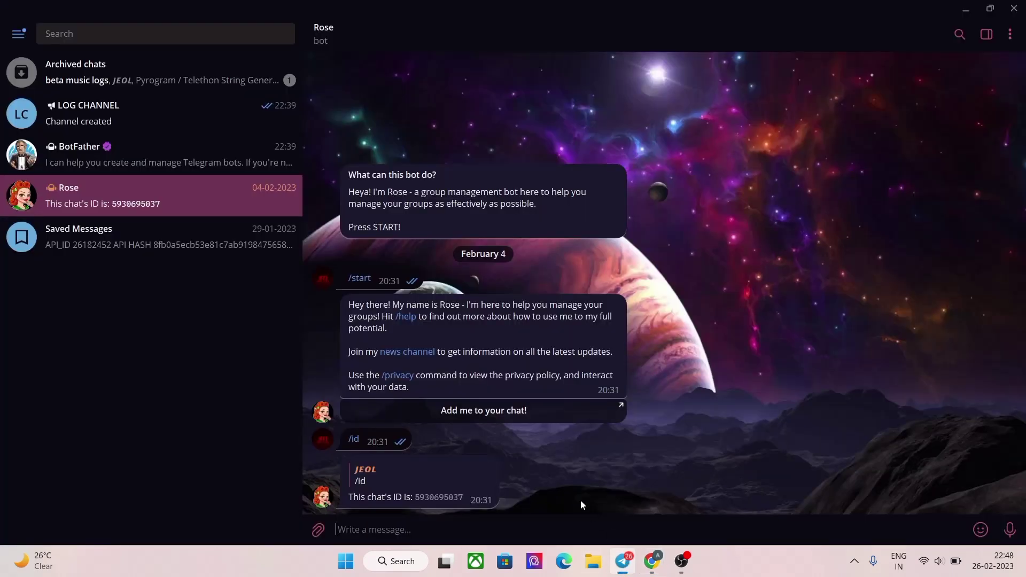
click(168, 163)
click(366, 201)
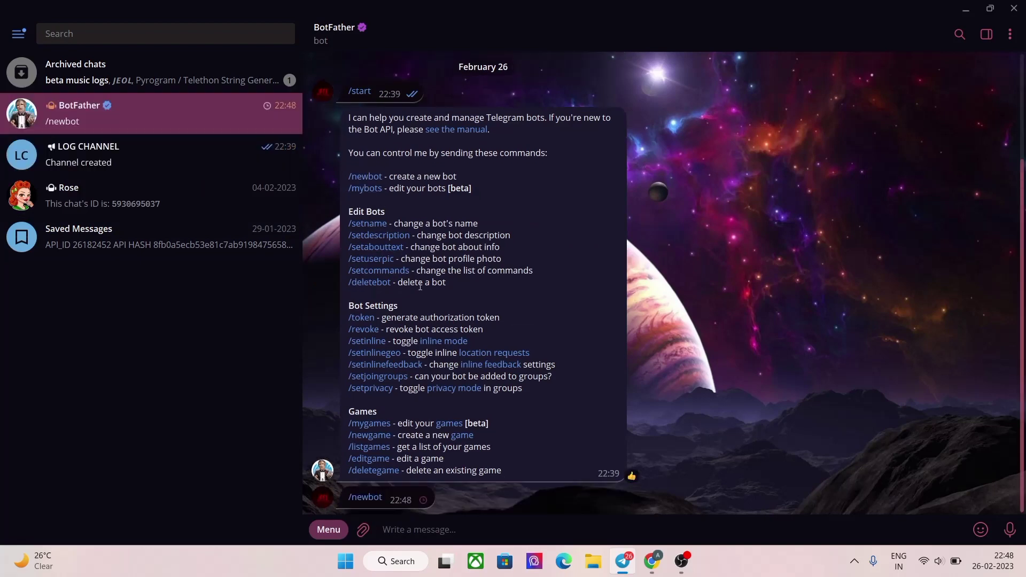
text(grpmanagertest)
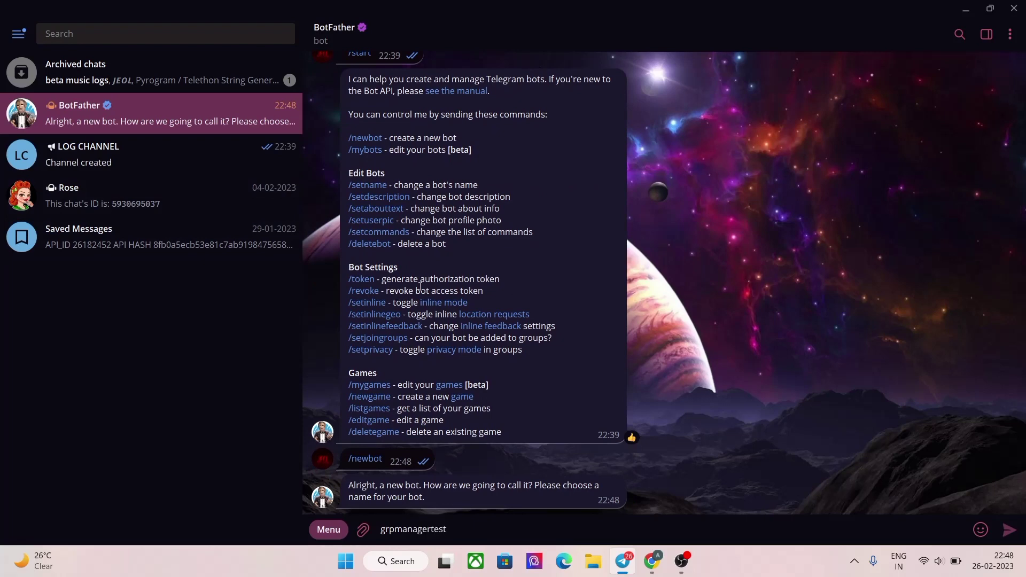
key(Return)
text(itsblablatestbot)
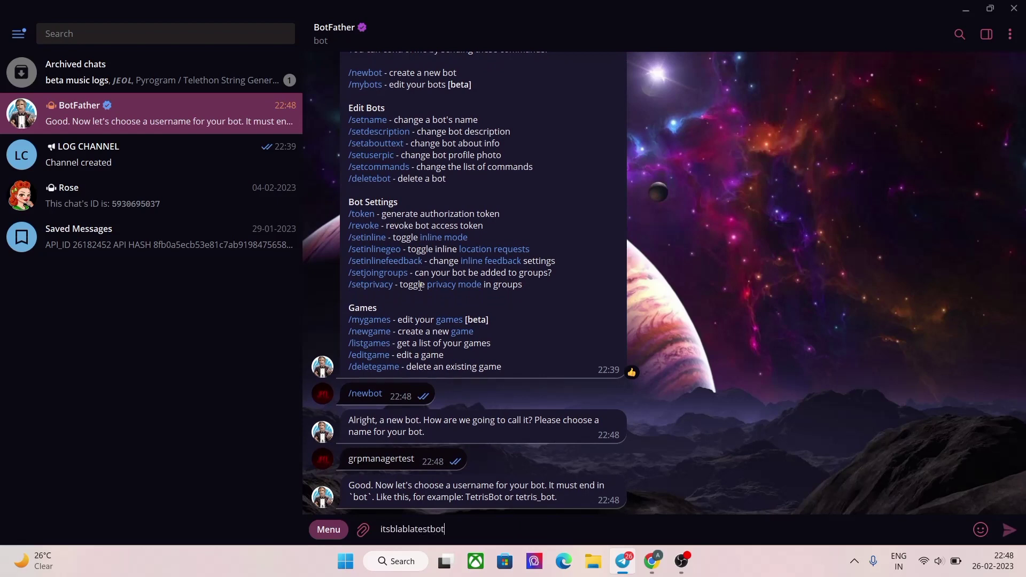
key(Return)
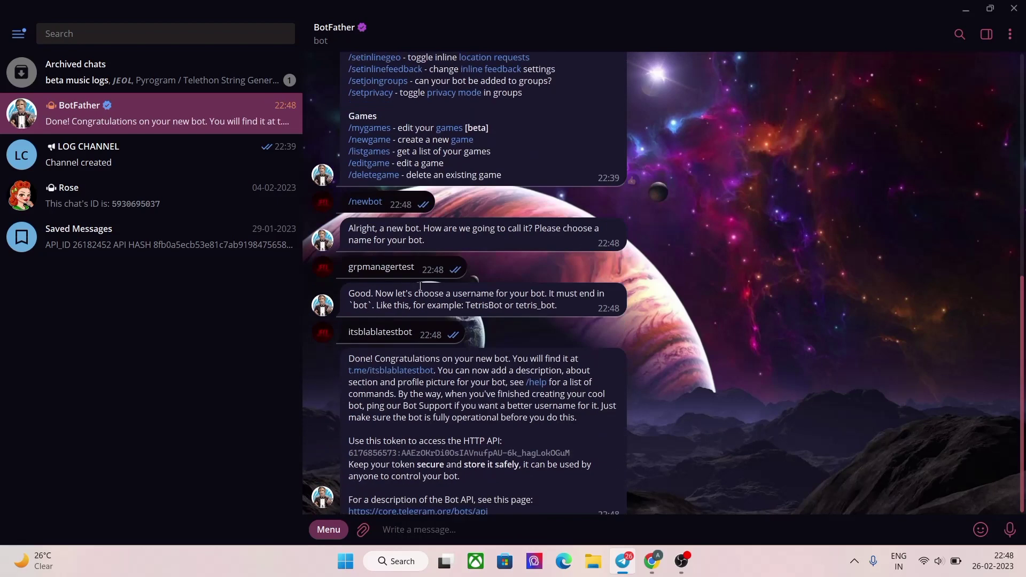
Step: Copy the new bot's token from BotFather's message and paste it into the Heroku form's TOKEN field
click(508, 439)
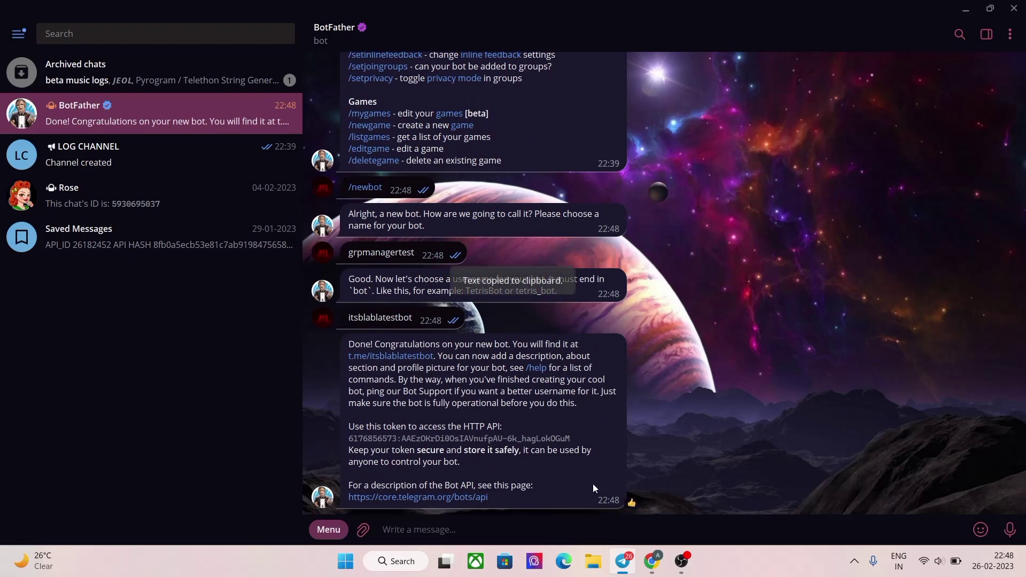
click(652, 561)
scroll(629, 533, down, 5)
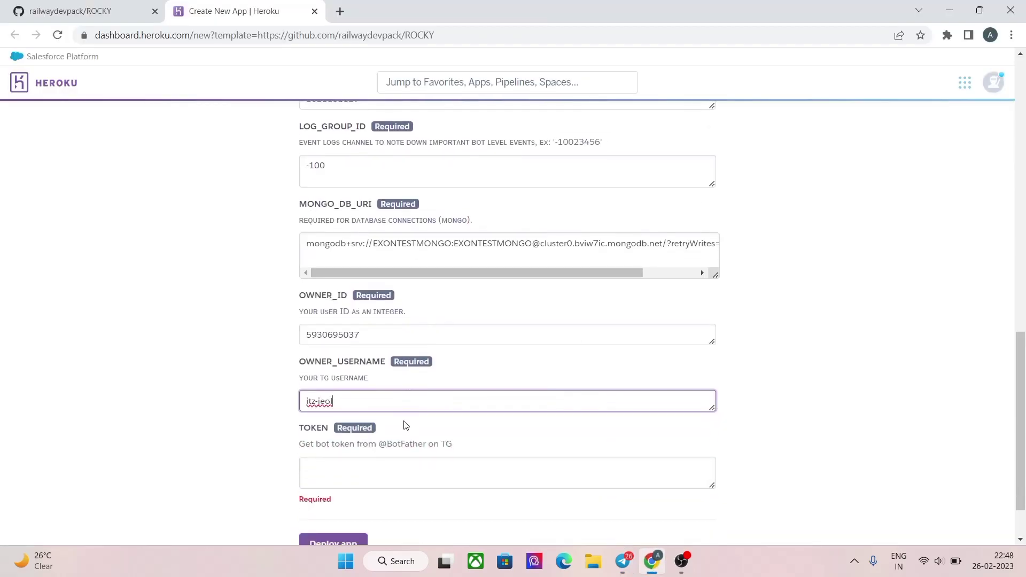
click(380, 398)
key(ctrl+v)
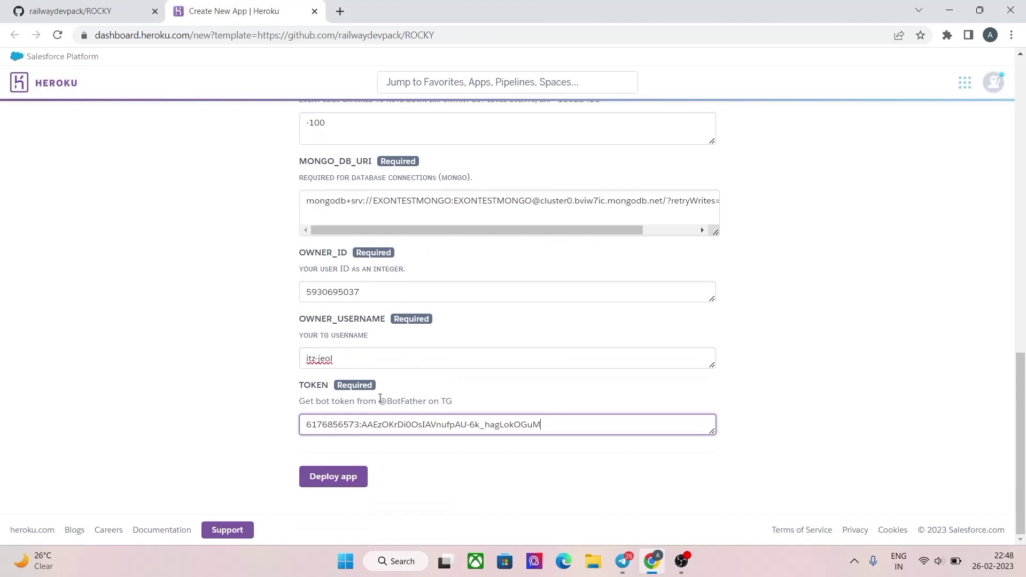
Step: Switch to Telegram and copy the new bot's t.me link from BotFather's message
click(622, 562)
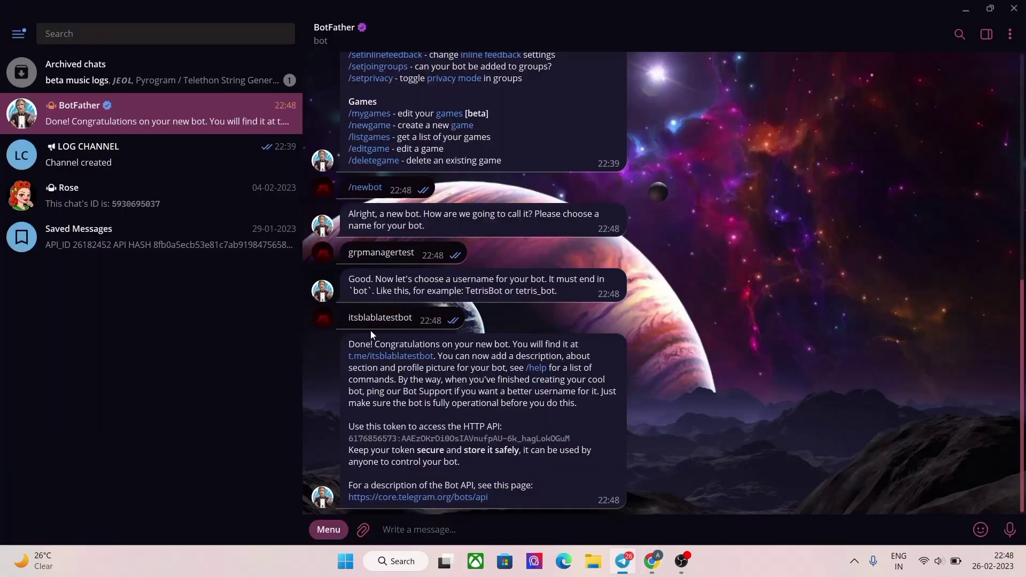
right_click(399, 356)
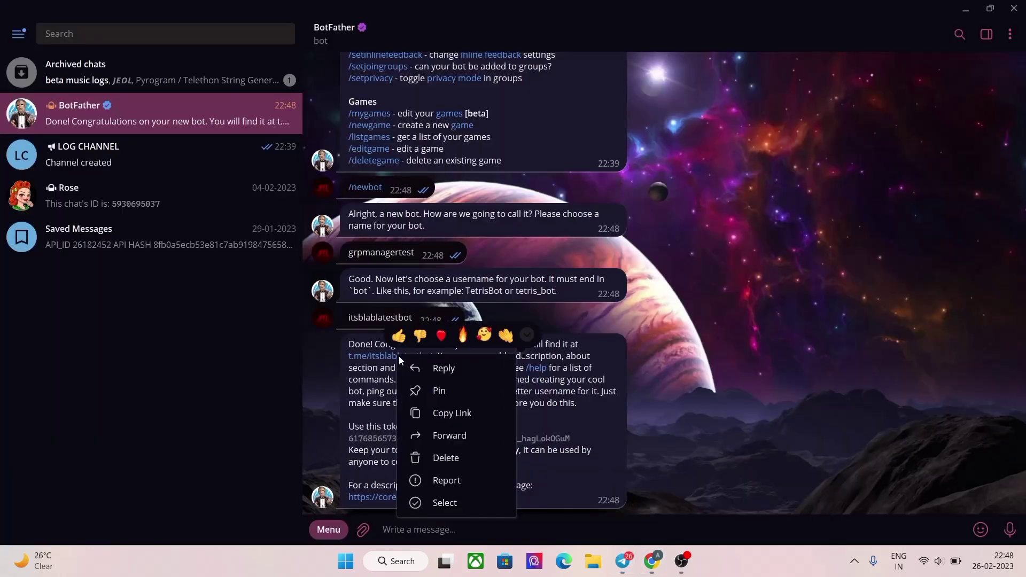
click(436, 415)
Step: Open LOG CHANNEL's management settings and start adding an administrator
click(181, 156)
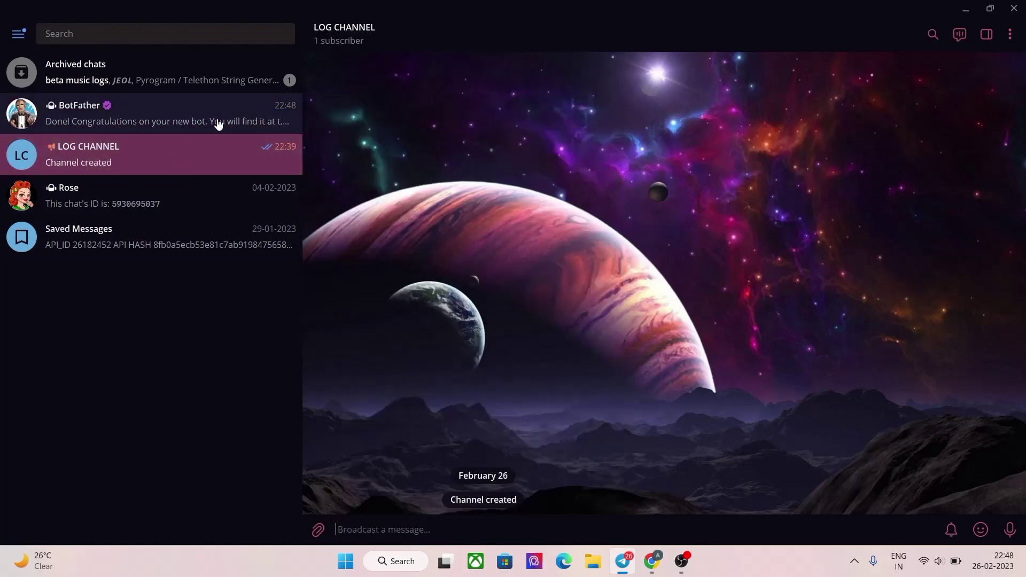
click(389, 34)
click(594, 52)
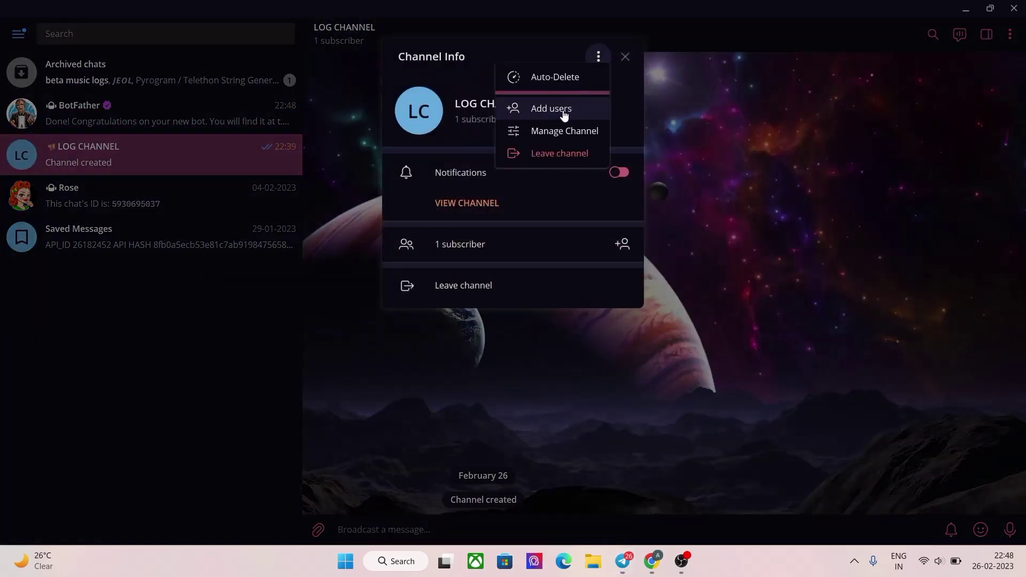
click(543, 131)
click(492, 372)
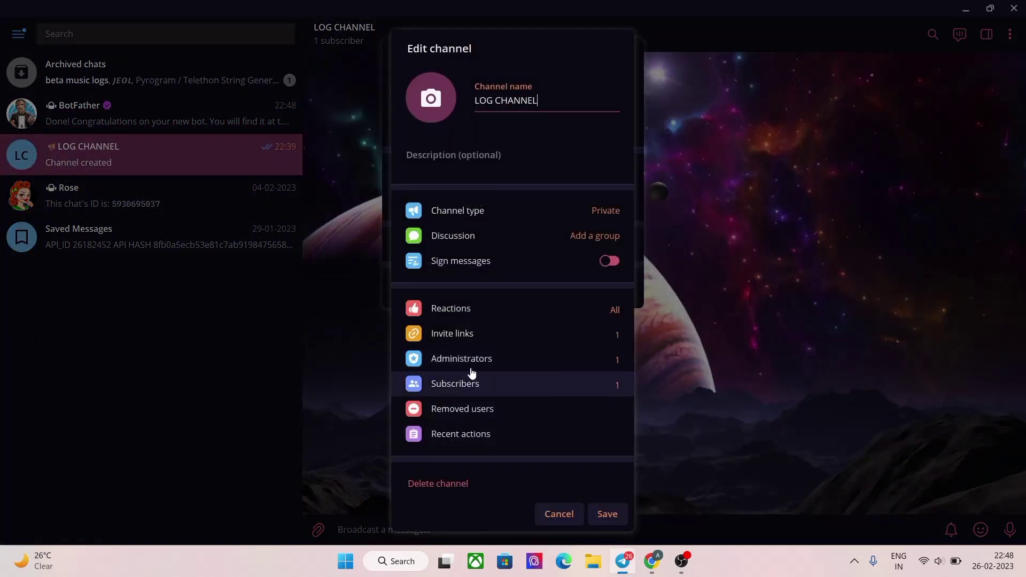
click(443, 458)
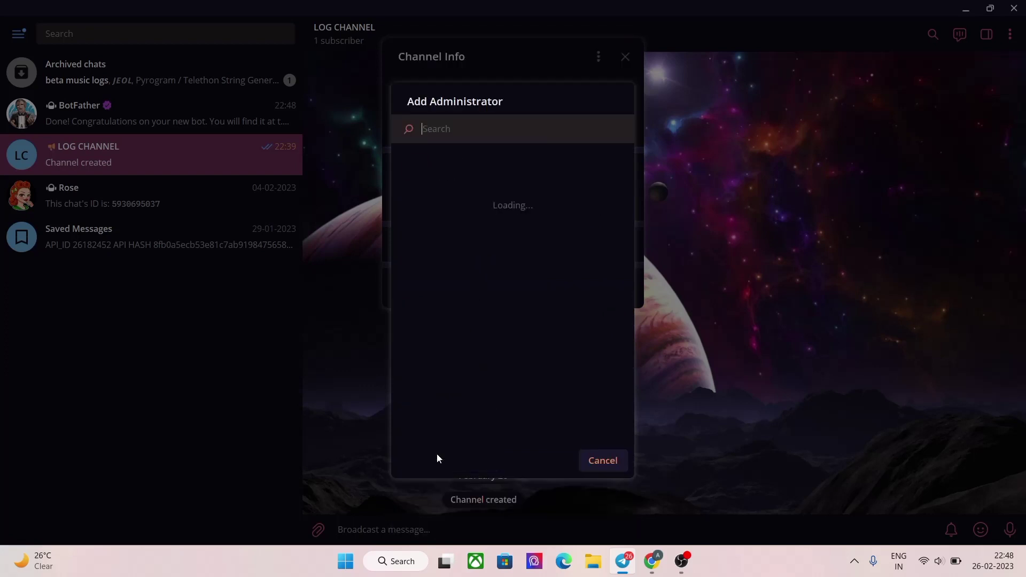
Step: Find the grpmanagertest bot by its copied link, add it as a LOG CHANNEL administrator, and save the channel settings
key(ctrl+v)
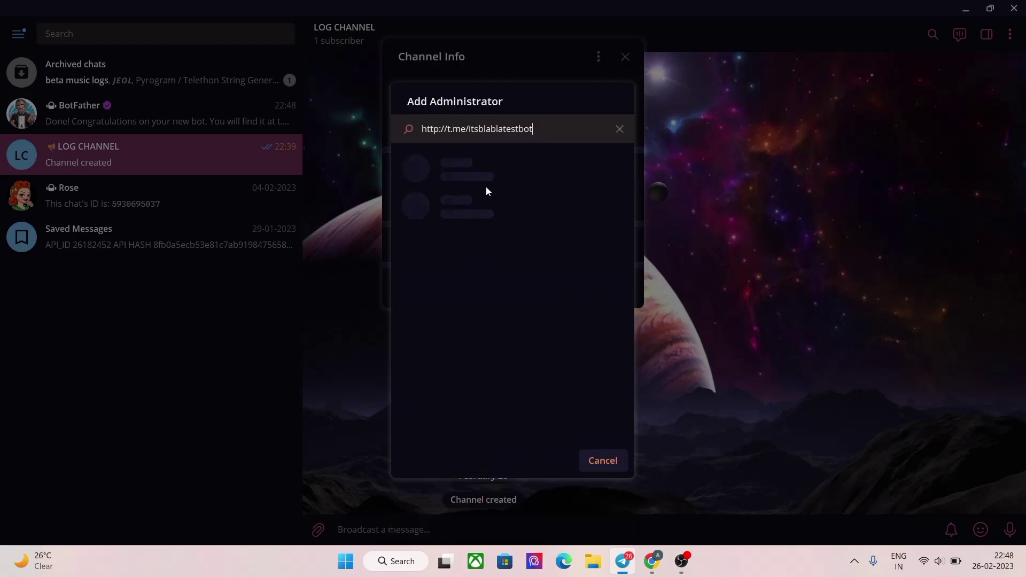
click(492, 171)
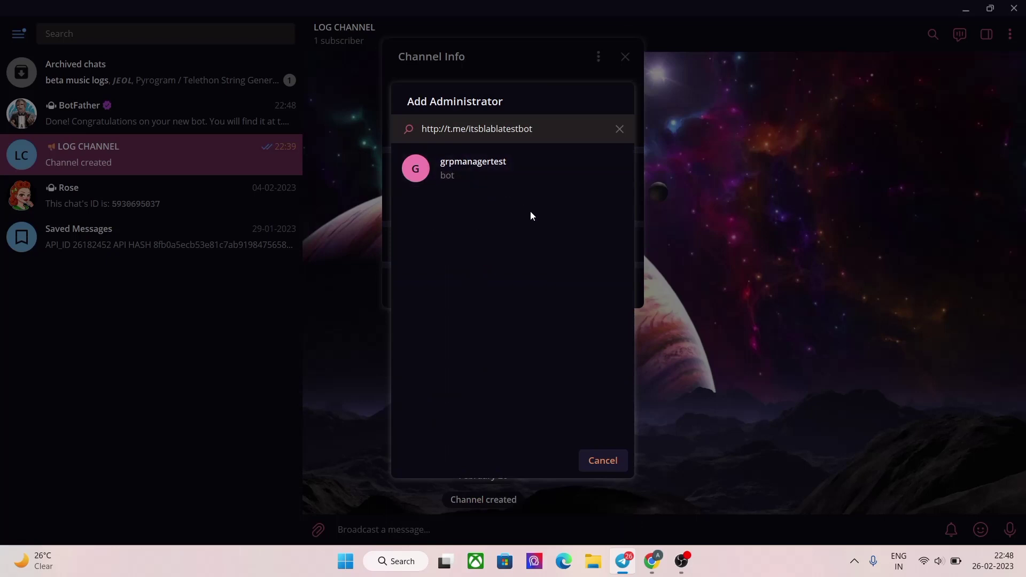
click(593, 320)
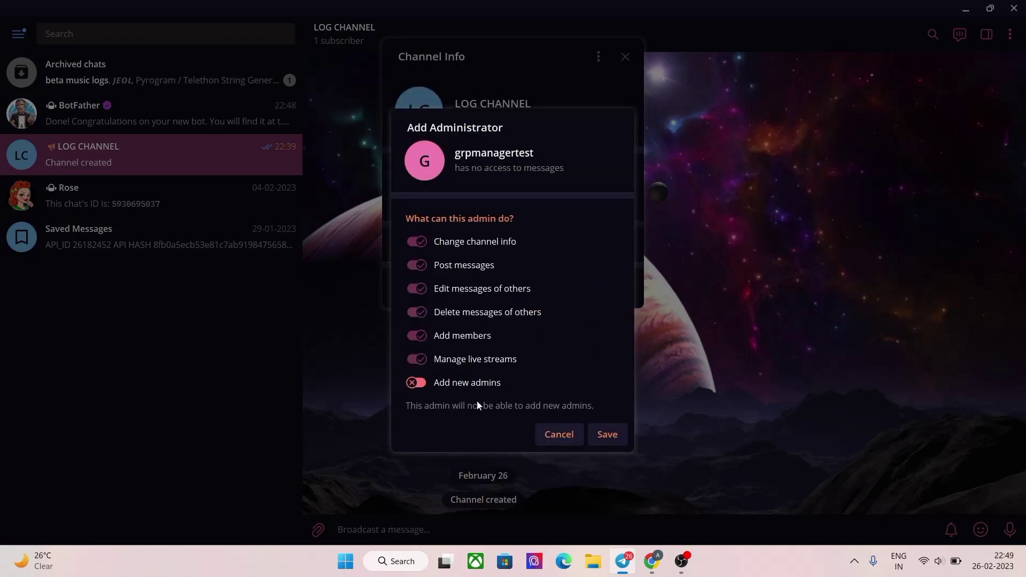
click(609, 436)
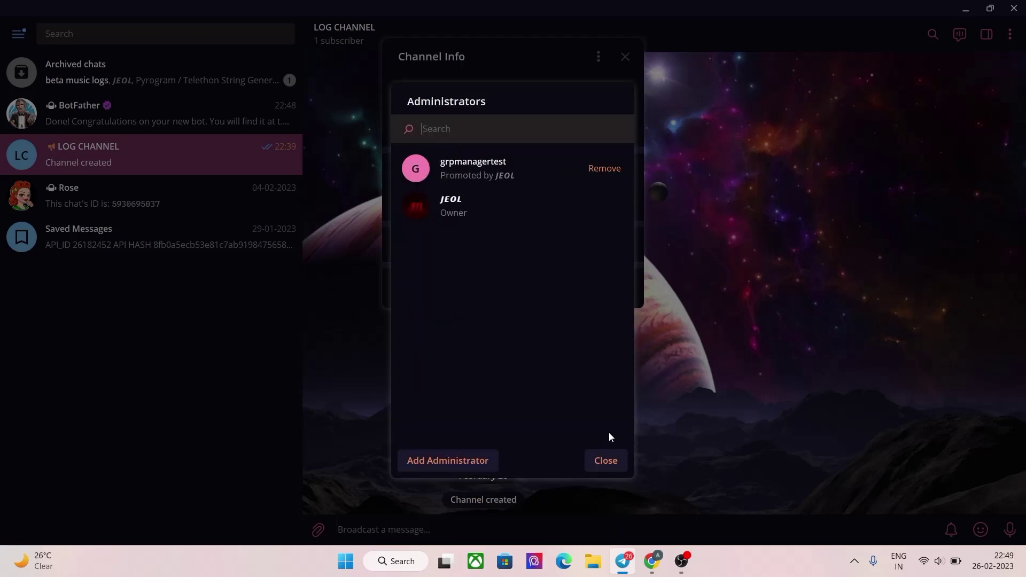
click(605, 461)
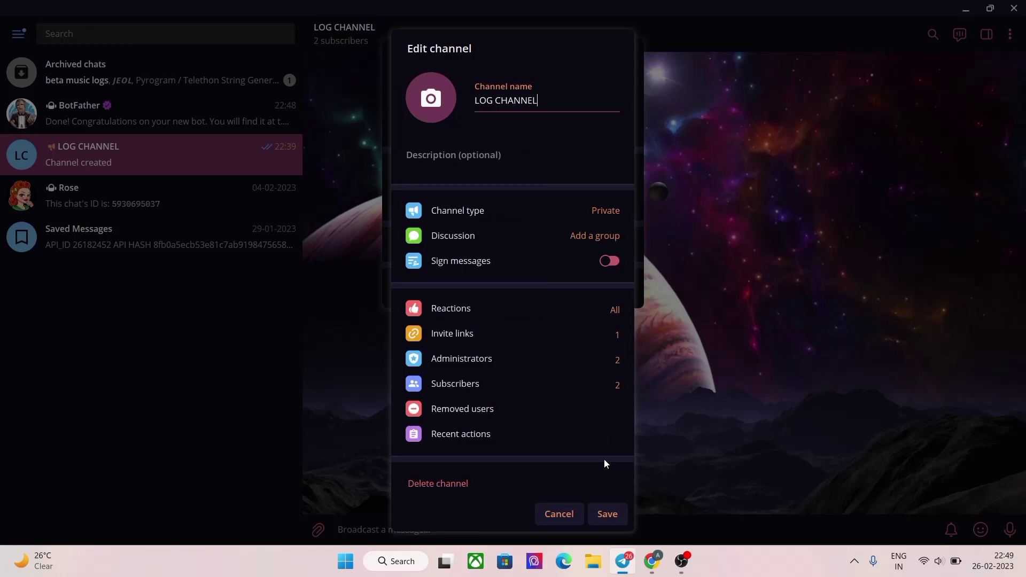
click(605, 521)
click(573, 457)
Step: Post "hy" in LOG CHANNEL, forward it to MULTI USAGE BOT found by searching "tgraph", and open the bot's chat
text(hy)
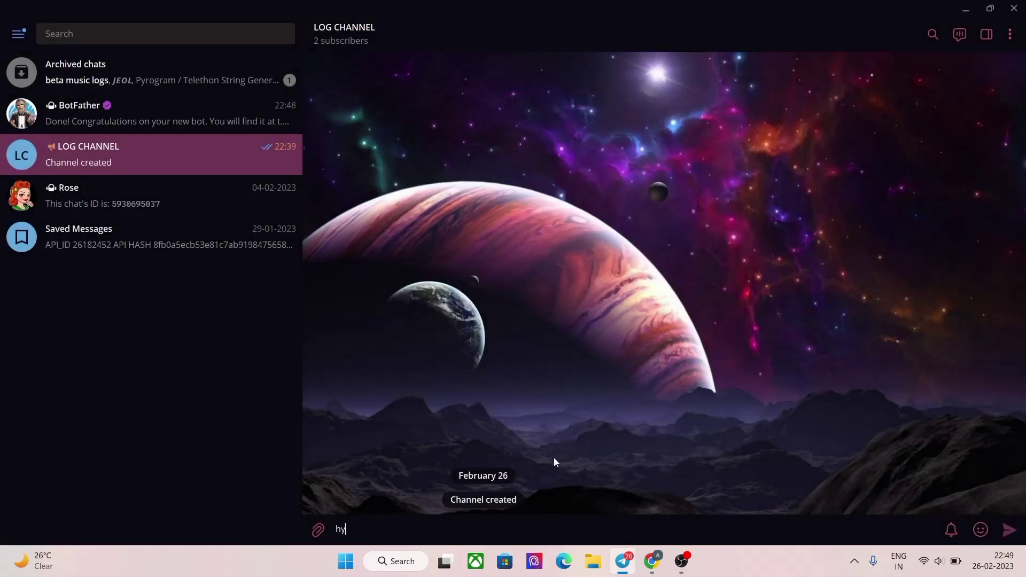
key(Return)
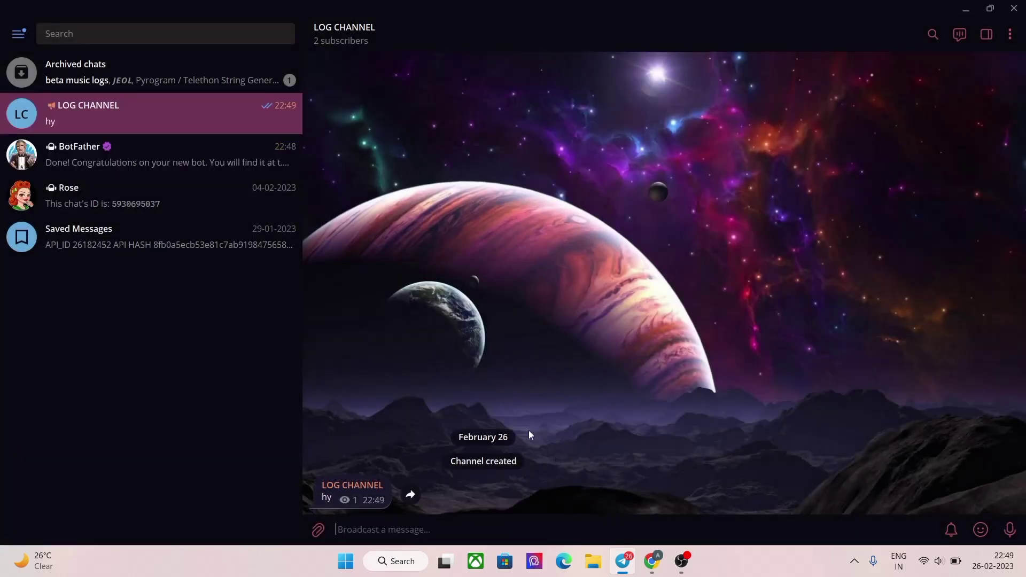
click(411, 495)
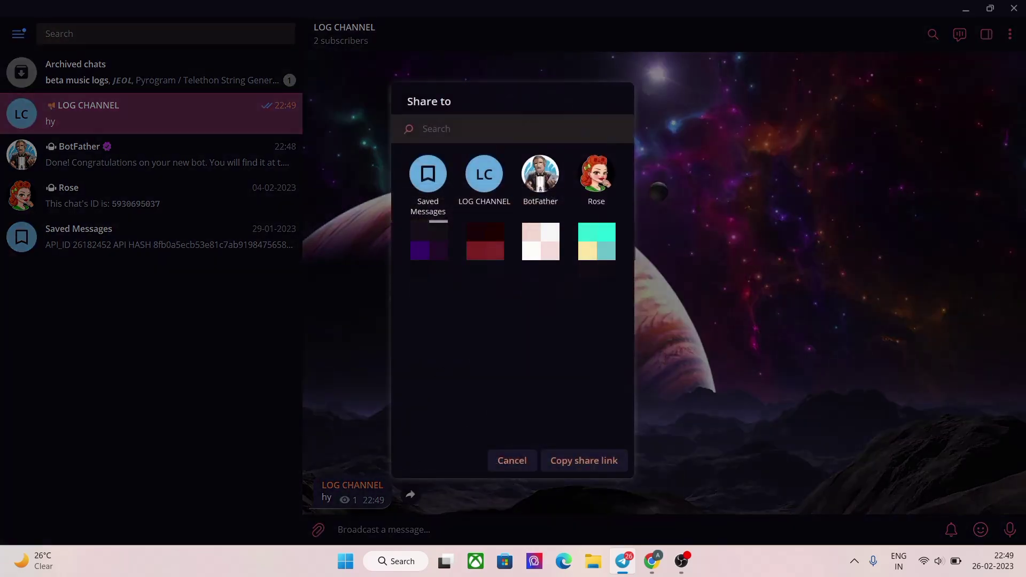
text(tgraph)
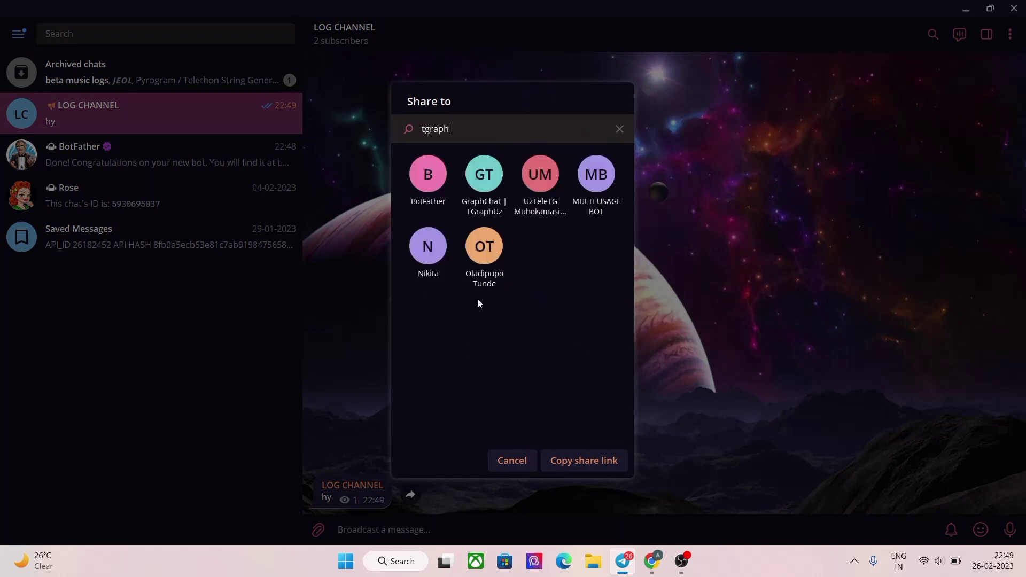
click(591, 199)
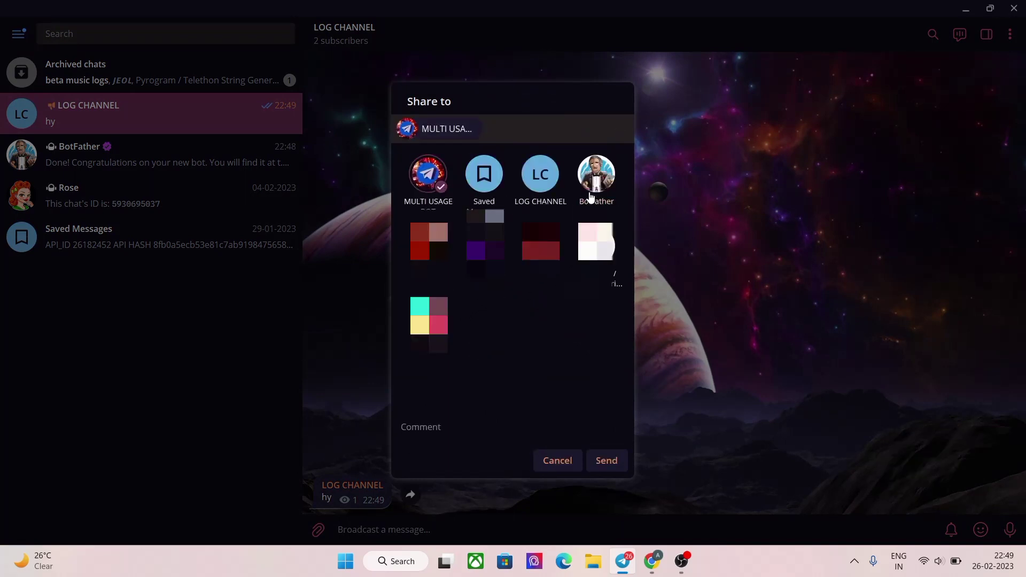
click(604, 461)
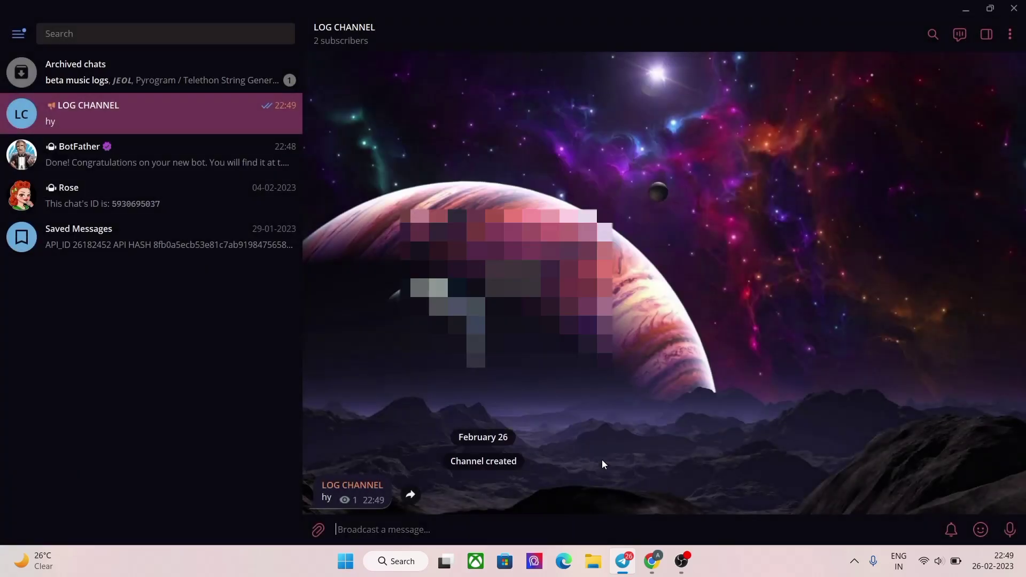
click(163, 107)
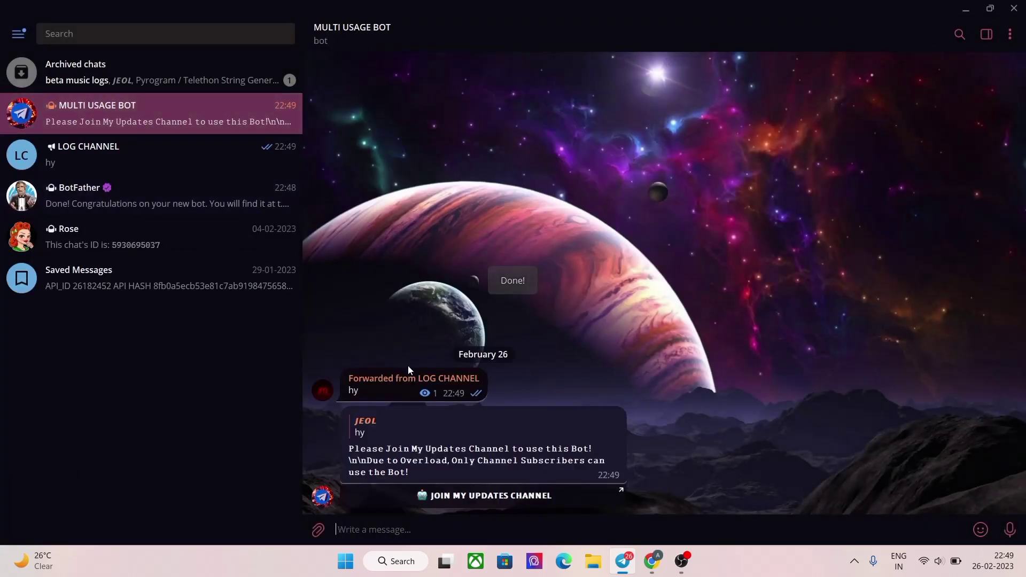
Step: Join the bot's updates channel from its join link and return to the MULTI USAGE BOT chat
click(454, 490)
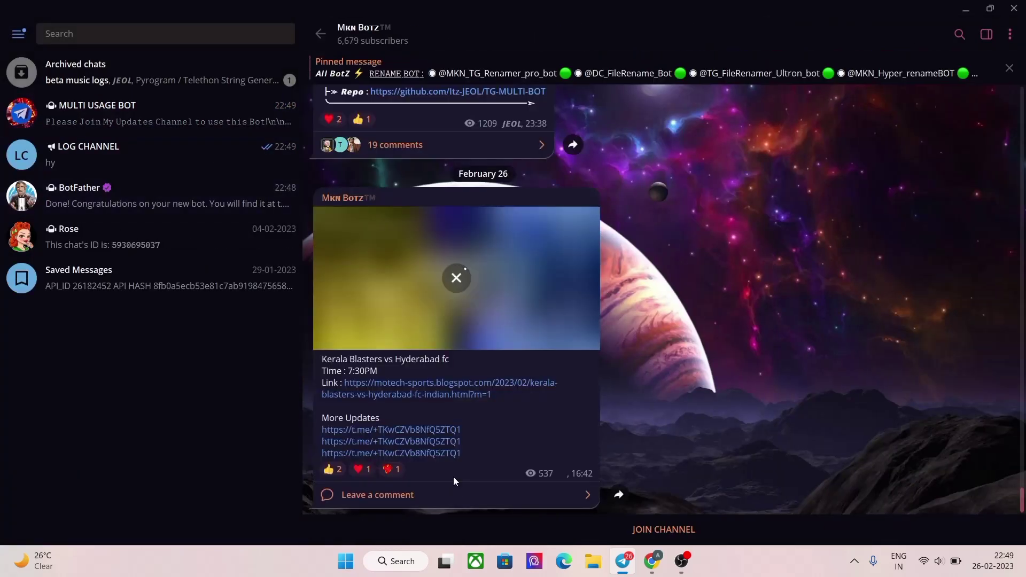
click(486, 528)
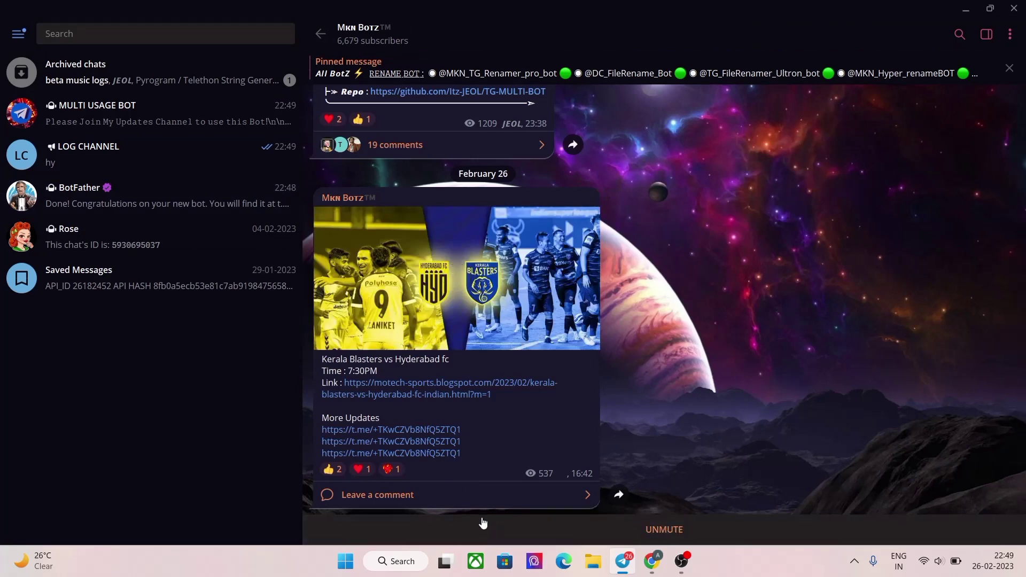
click(321, 34)
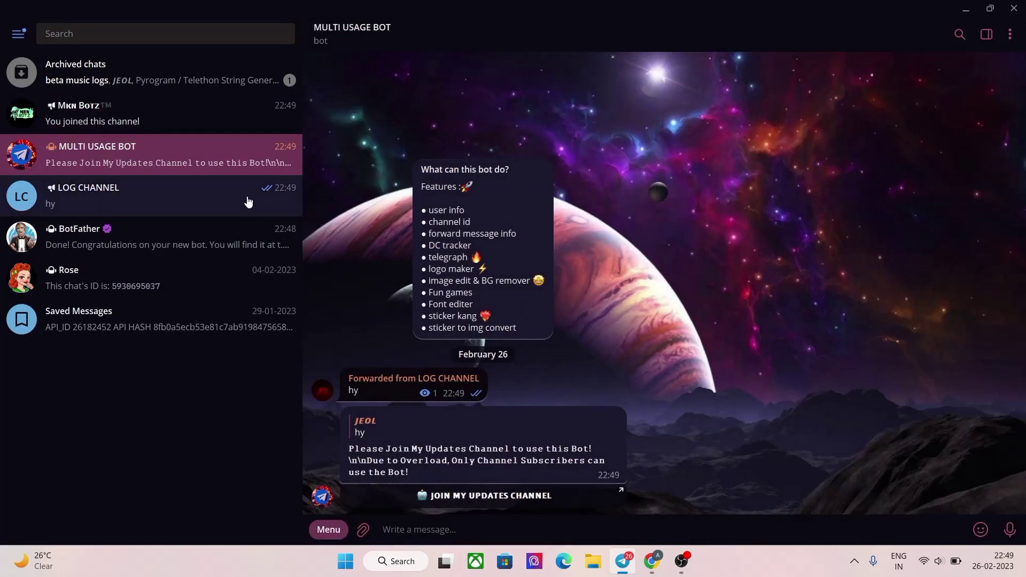
Step: Forward the "hy" message from LOG CHANNEL to MULTI USAGE BOT again and copy the channel ID from its reply
click(207, 203)
click(410, 497)
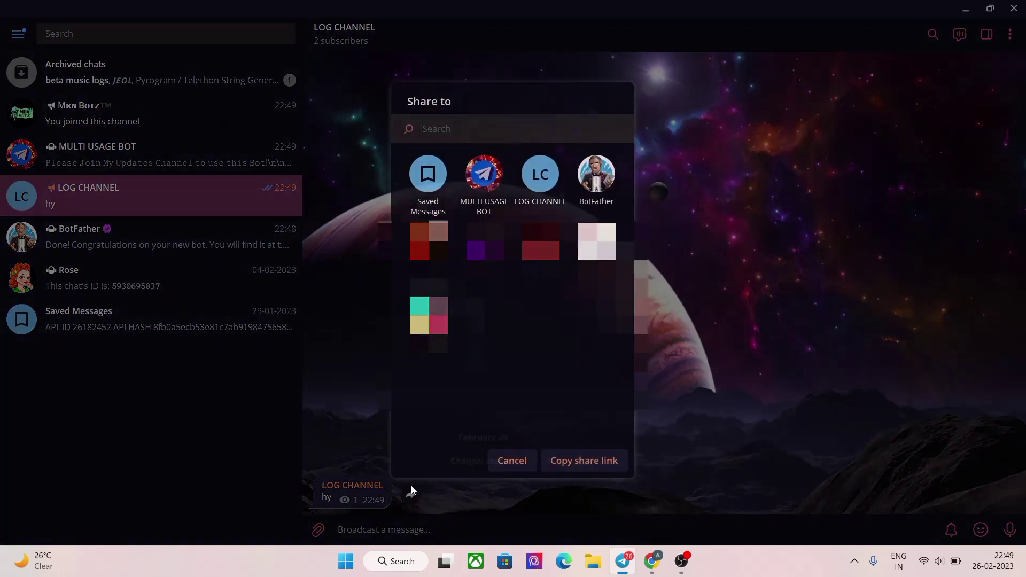
click(476, 193)
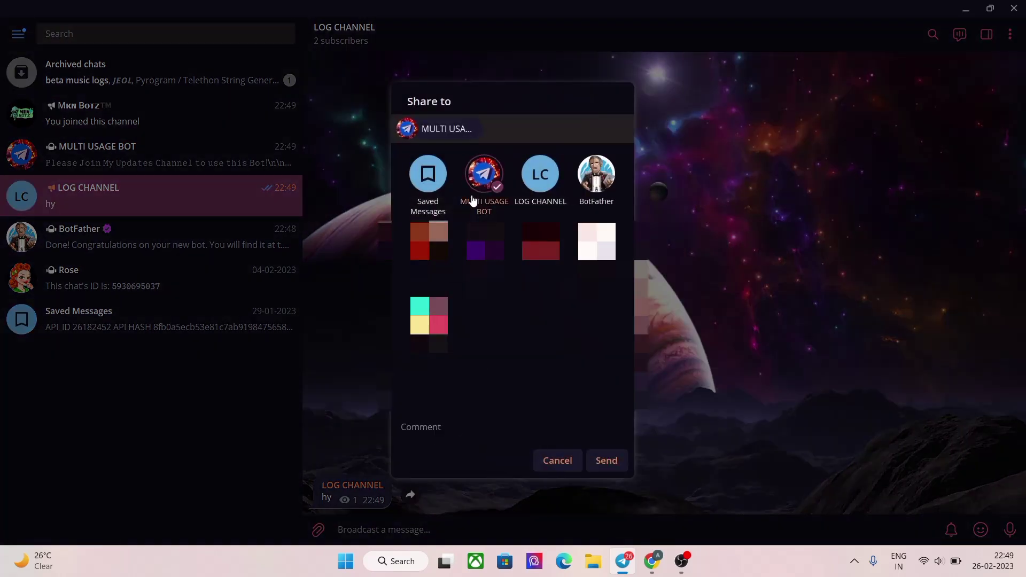
click(607, 461)
click(145, 131)
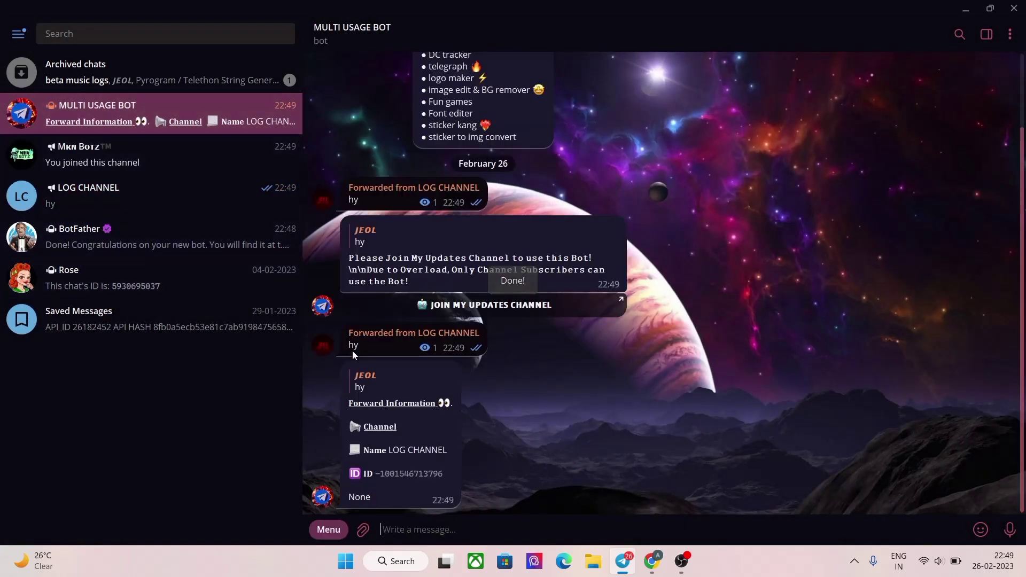
click(412, 476)
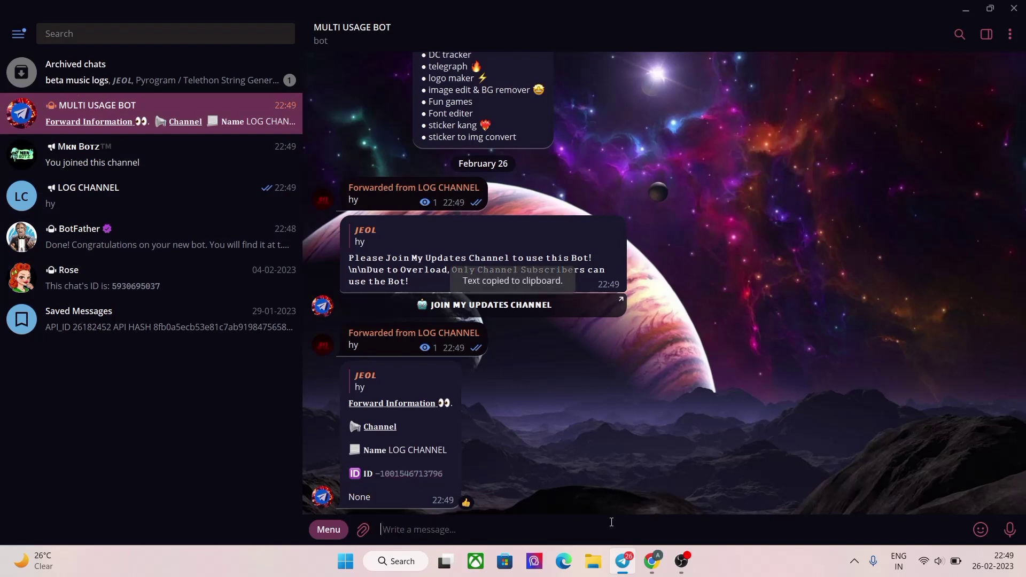
Step: Switch to the Heroku form in Chrome and fill LOG_GROUP_ID with the copied channel ID
click(651, 561)
scroll(417, 383, up, 4)
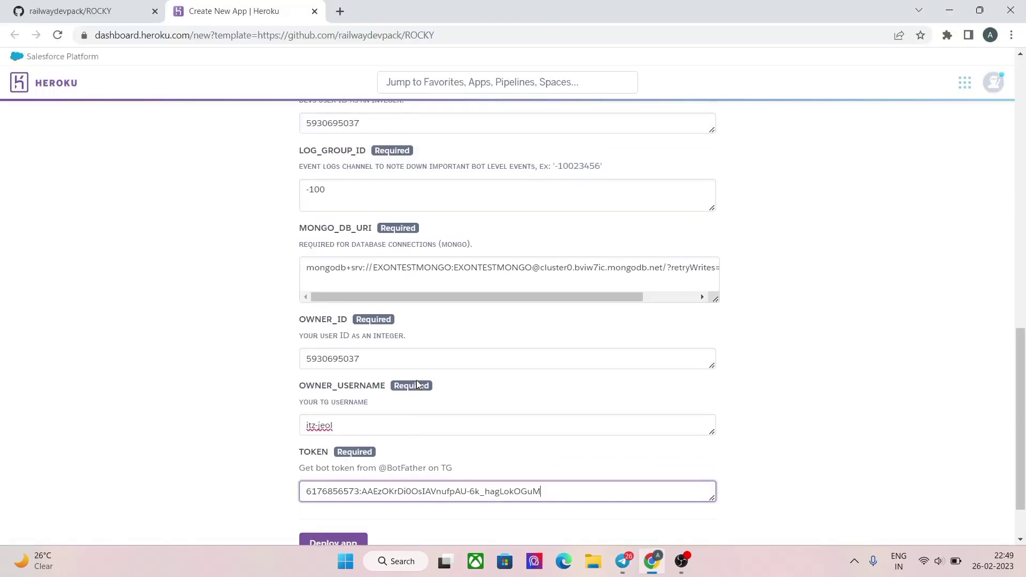
click(316, 333)
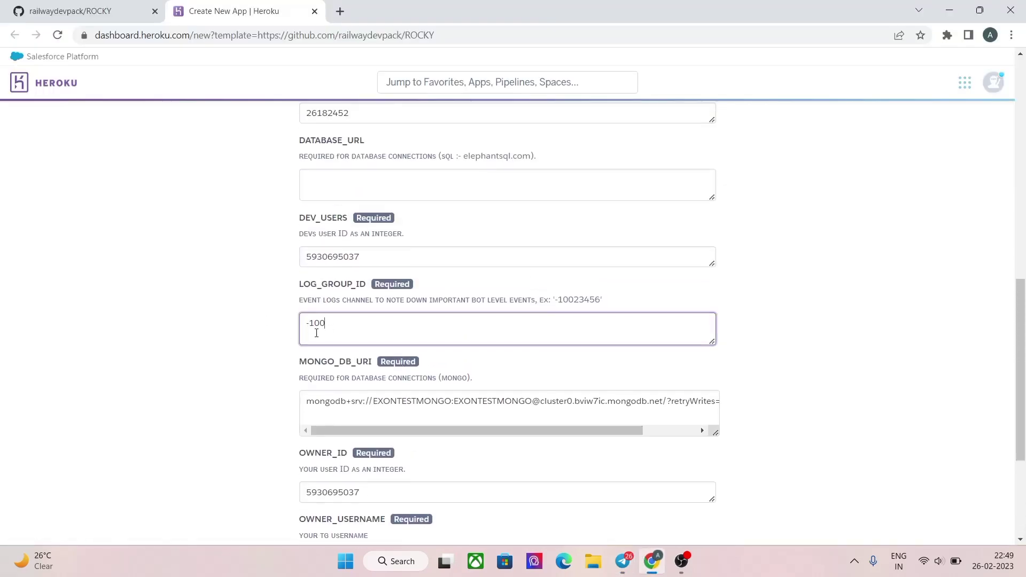
key(ctrl+v)
Step: Review the completed app form and config variables, and deploy the grpmanagertest app
scroll(407, 333, up, 6)
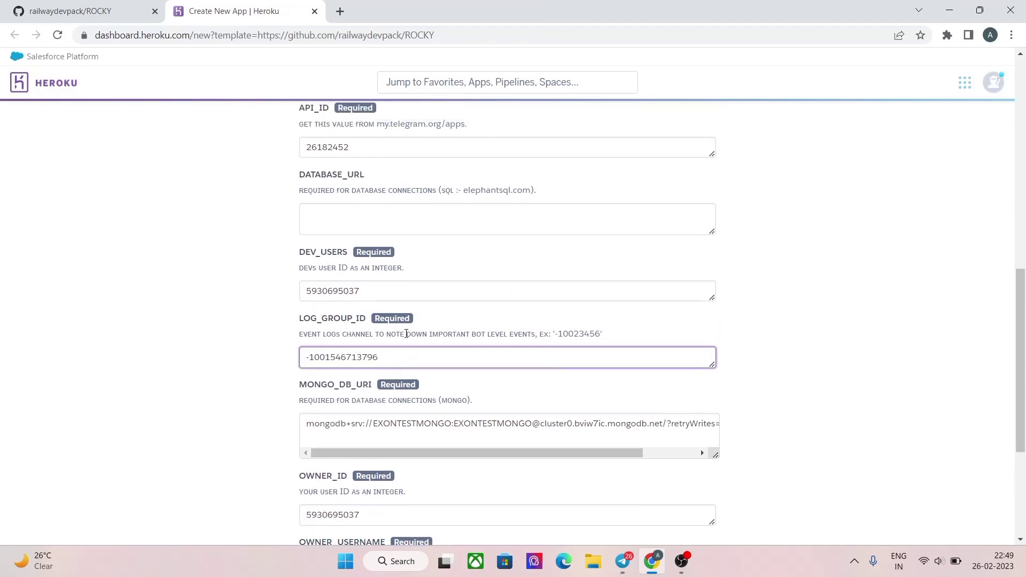
scroll(405, 336, up, 4)
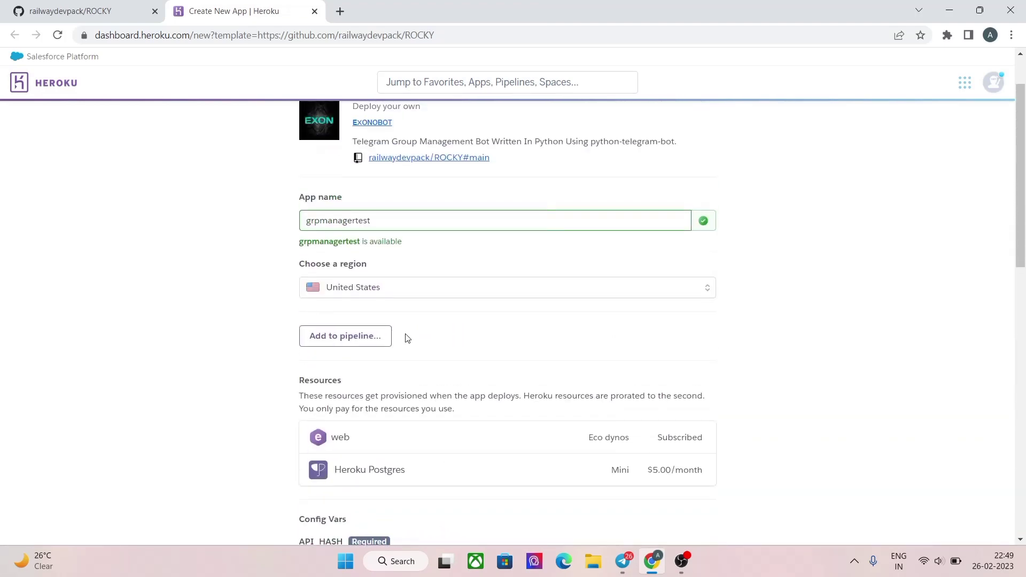
scroll(404, 321, down, 12)
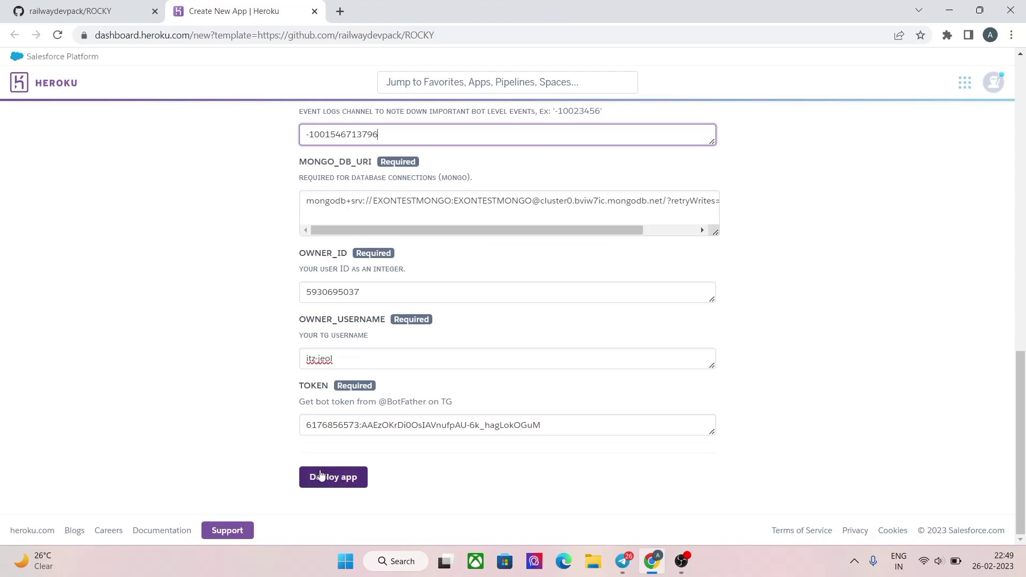
click(327, 476)
Step: Examine the deployment stages and the build log while the grpmanagertest app builds
scroll(384, 453, down, 3)
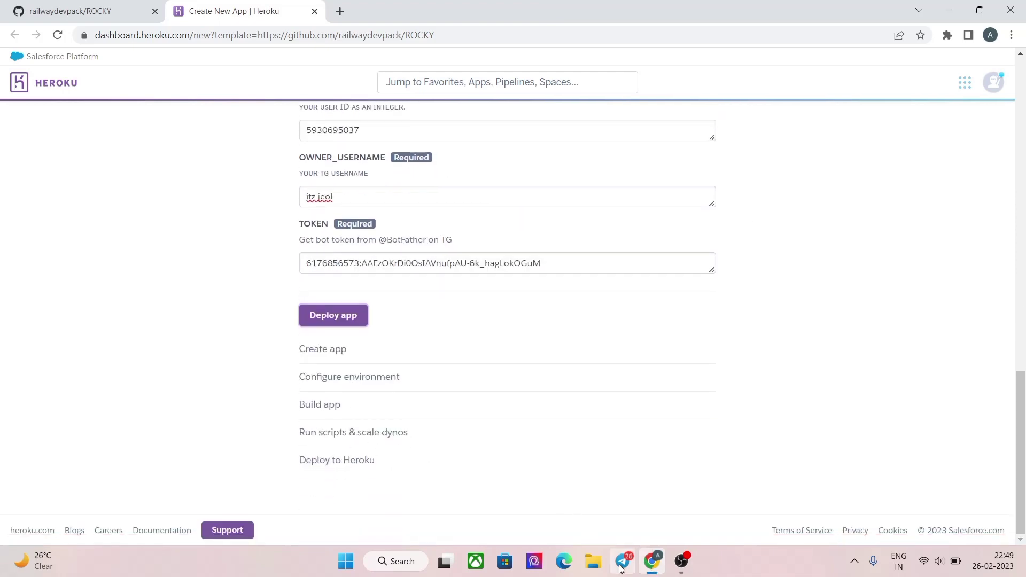
scroll(456, 396, down, 3)
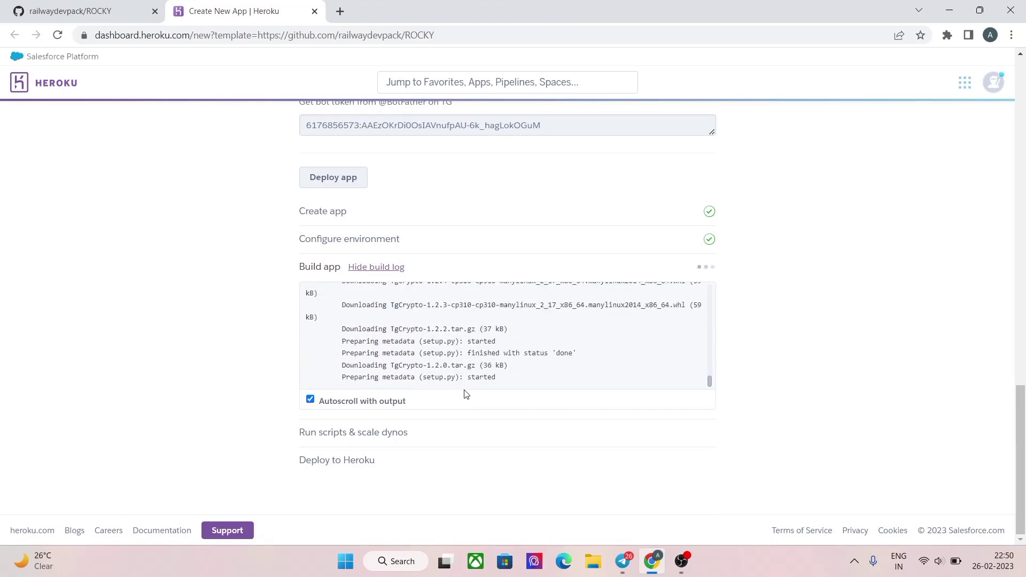
scroll(772, 287, up, 15)
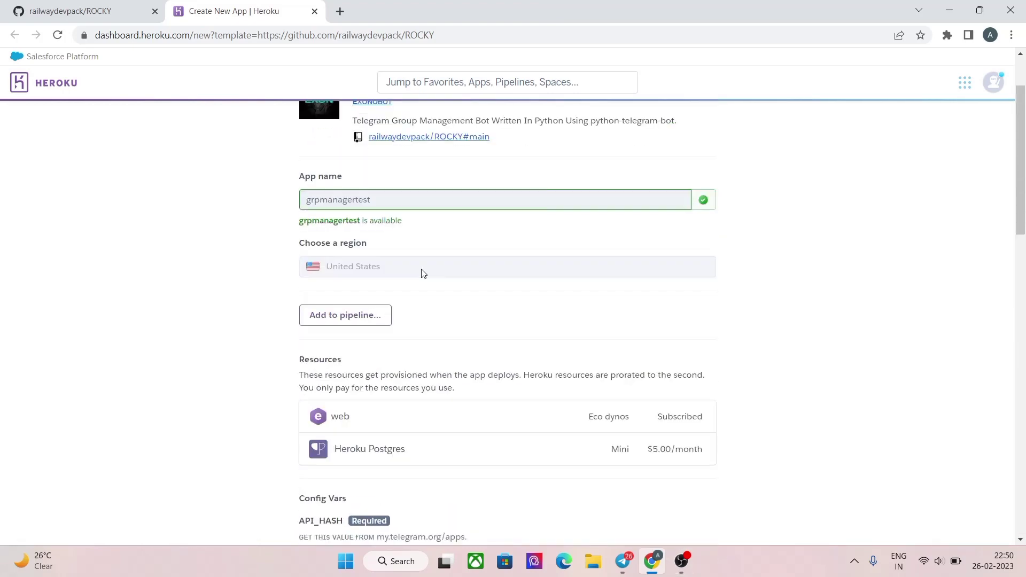
scroll(422, 272, down, 4)
scroll(466, 281, down, 12)
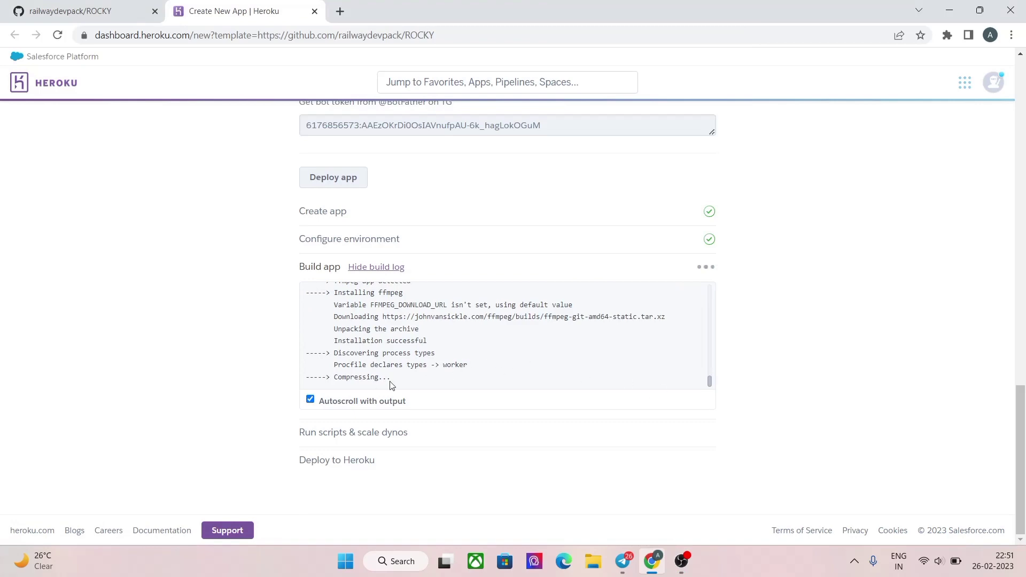
scroll(393, 380, up, 5)
scroll(396, 366, down, 5)
click(319, 402)
scroll(733, 340, up, 2)
scroll(734, 341, down, 2)
scroll(822, 403, up, 8)
scroll(797, 400, down, 8)
drag(402, 378, 305, 395)
click(268, 416)
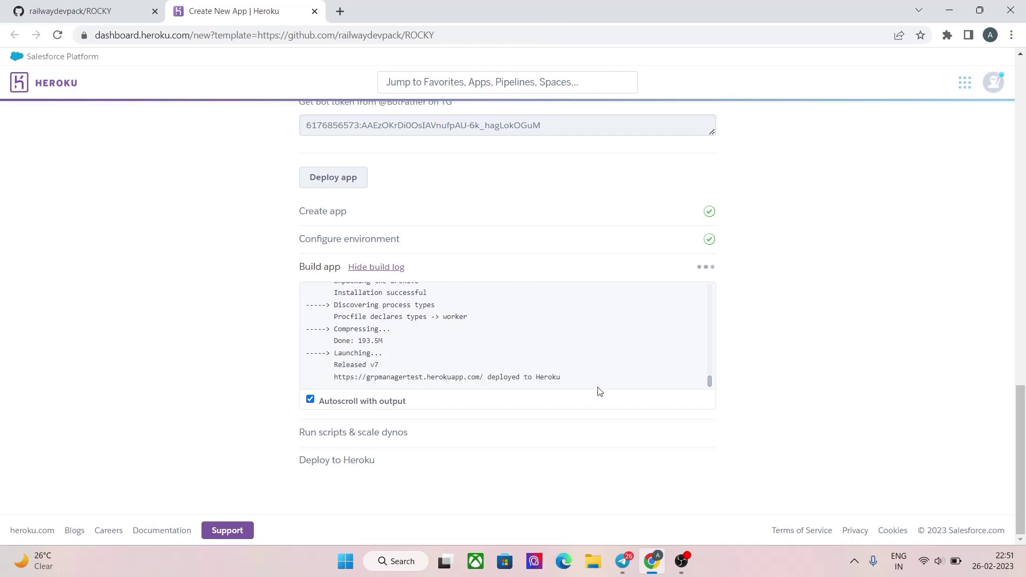
drag(579, 382, 317, 379)
click(180, 410)
scroll(723, 343, up, 1)
scroll(715, 348, down, 1)
scroll(405, 445, up, 1)
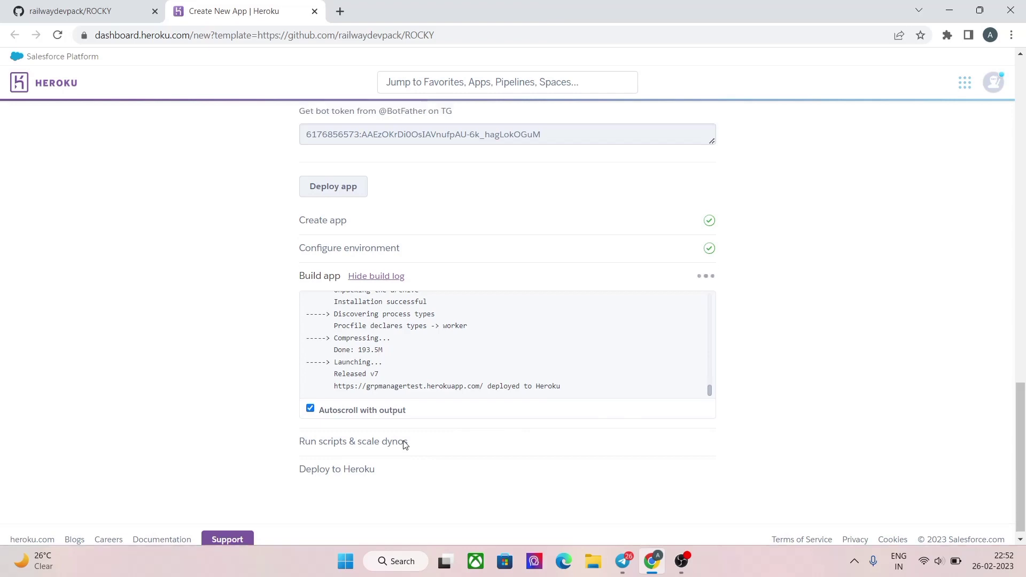
scroll(405, 445, down, 1)
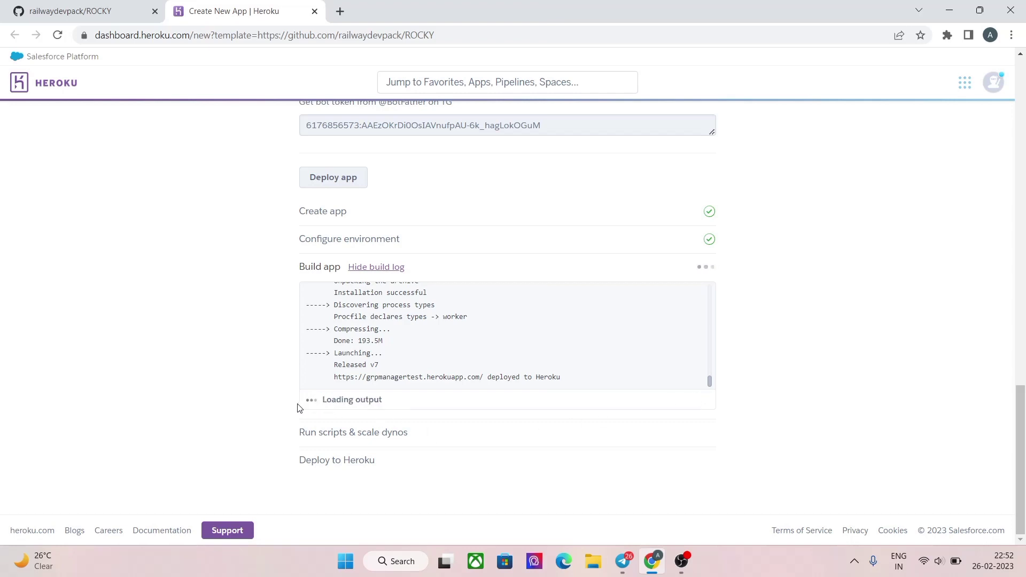
Step: Open the deployed app's resources, switch on the worker dyno running "bash start", and confirm the change
click(474, 453)
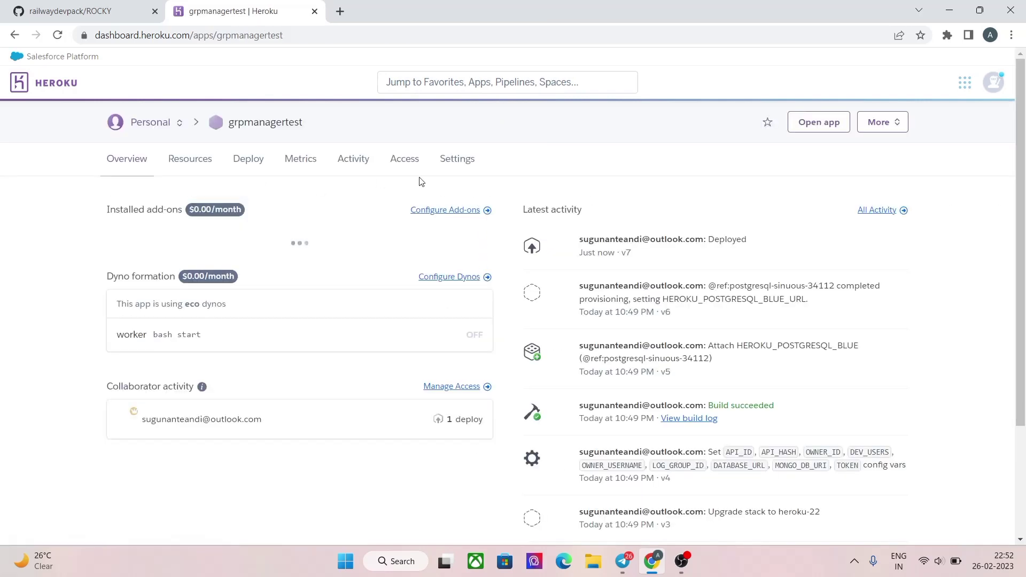
click(193, 160)
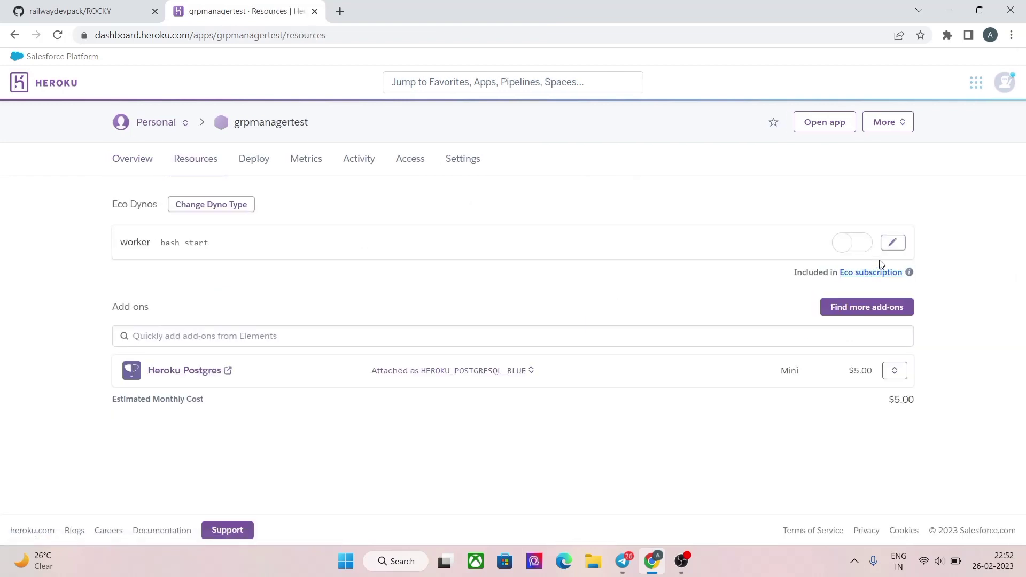
click(889, 243)
click(782, 243)
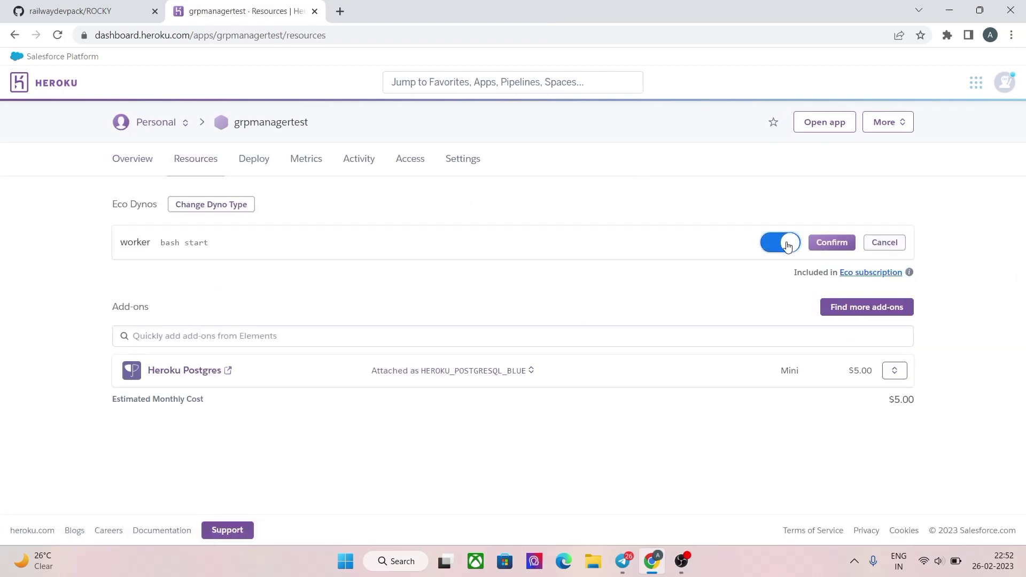
click(829, 245)
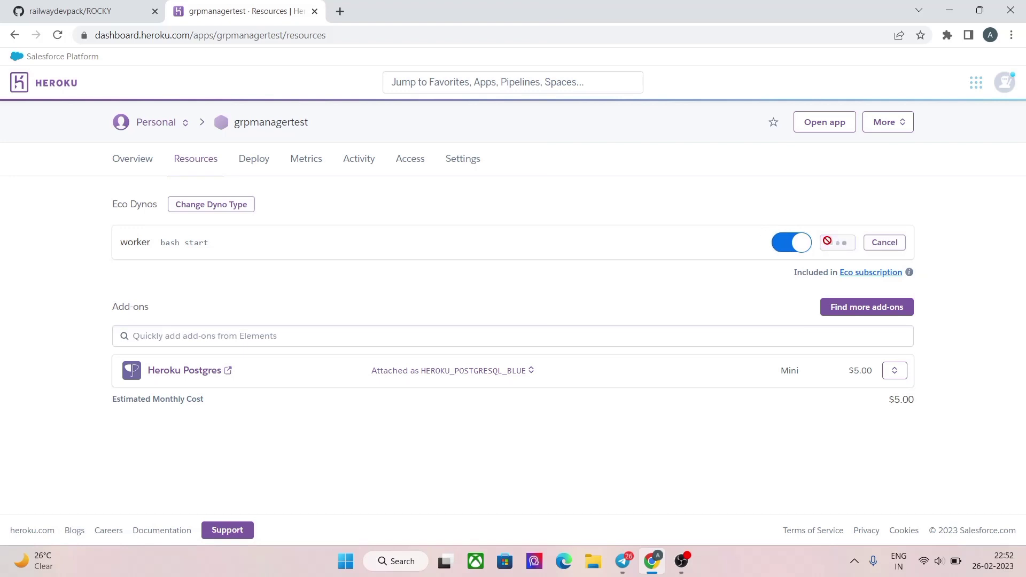
Step: Open the grpmanagertest app's settings and reveal its config variables
click(459, 160)
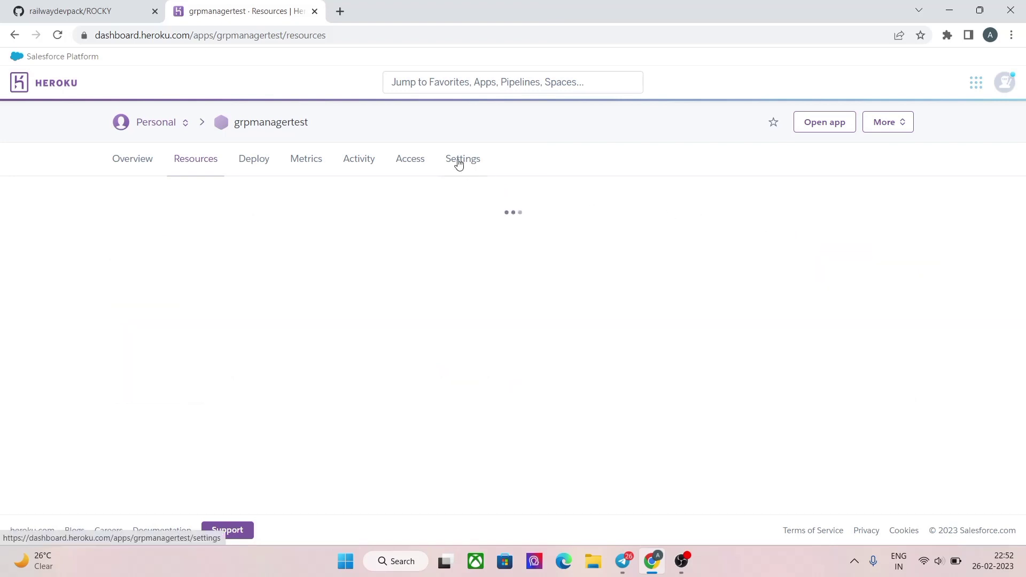
scroll(465, 289, down, 3)
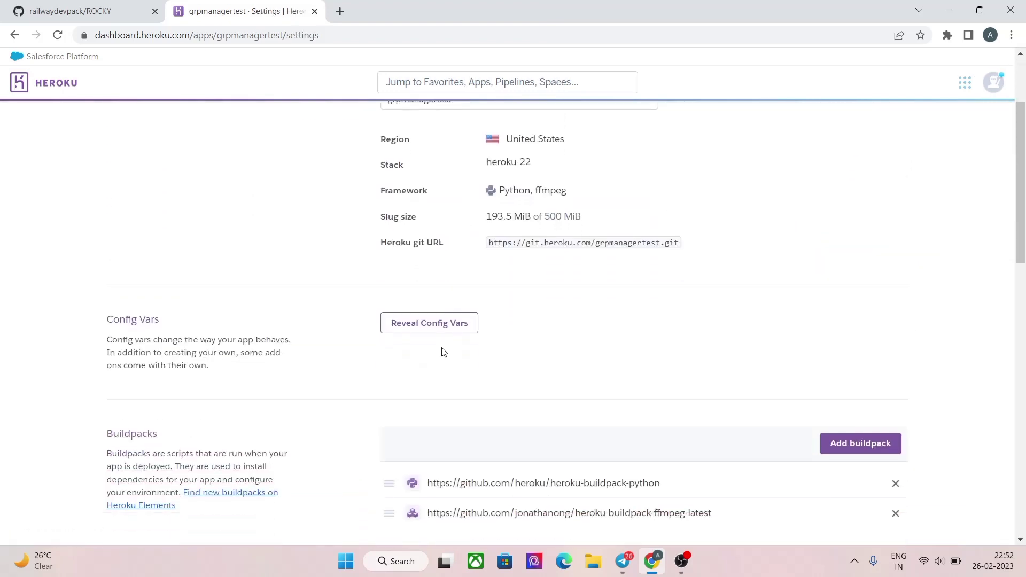
click(436, 329)
scroll(437, 327, down, 5)
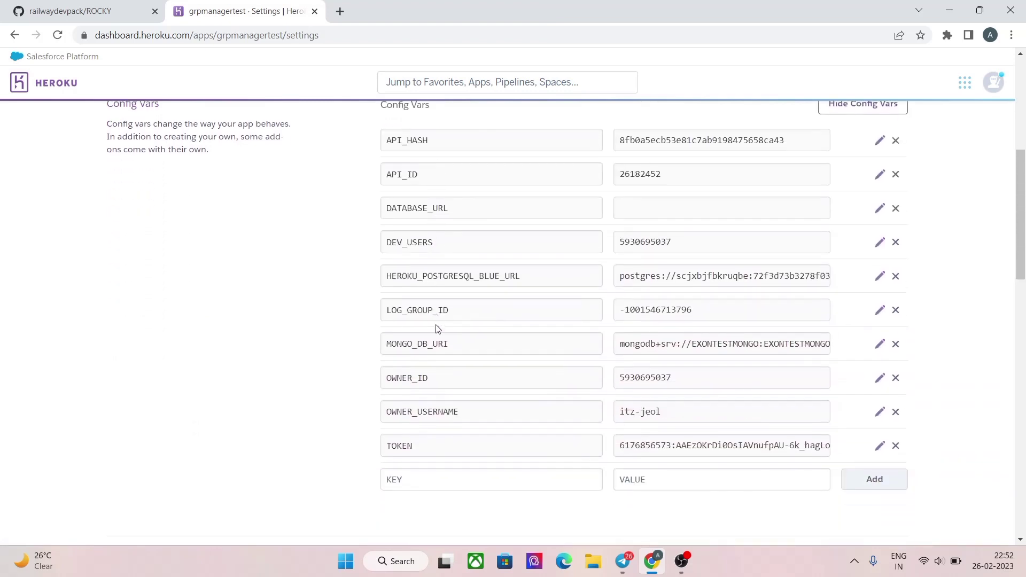
scroll(613, 311, up, 1)
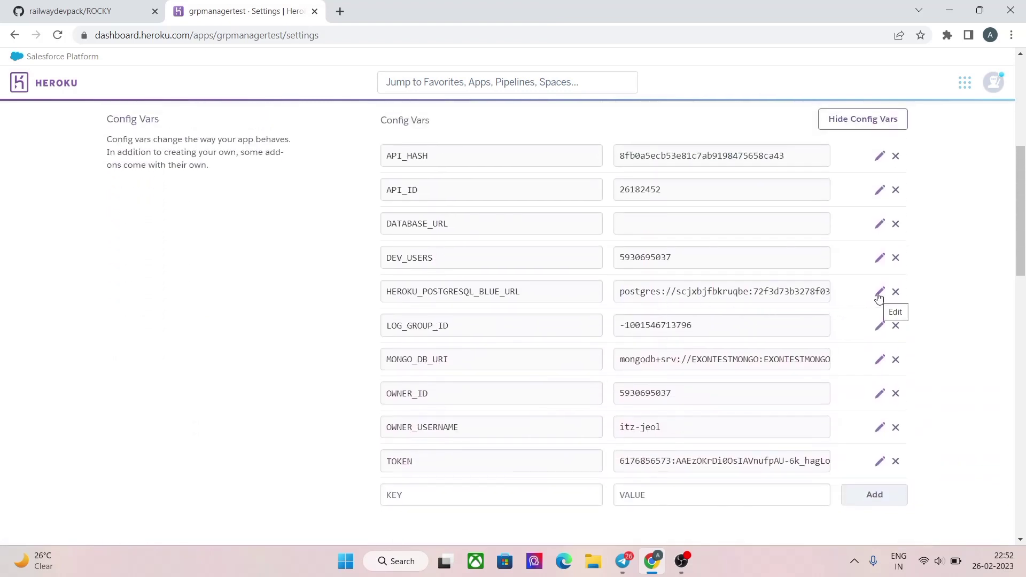
Step: Copy the full value of the HEROKU_POSTGRESQL_BLUE_URL config variable and close its editor without changing it
click(880, 293)
scroll(814, 197, down, 3)
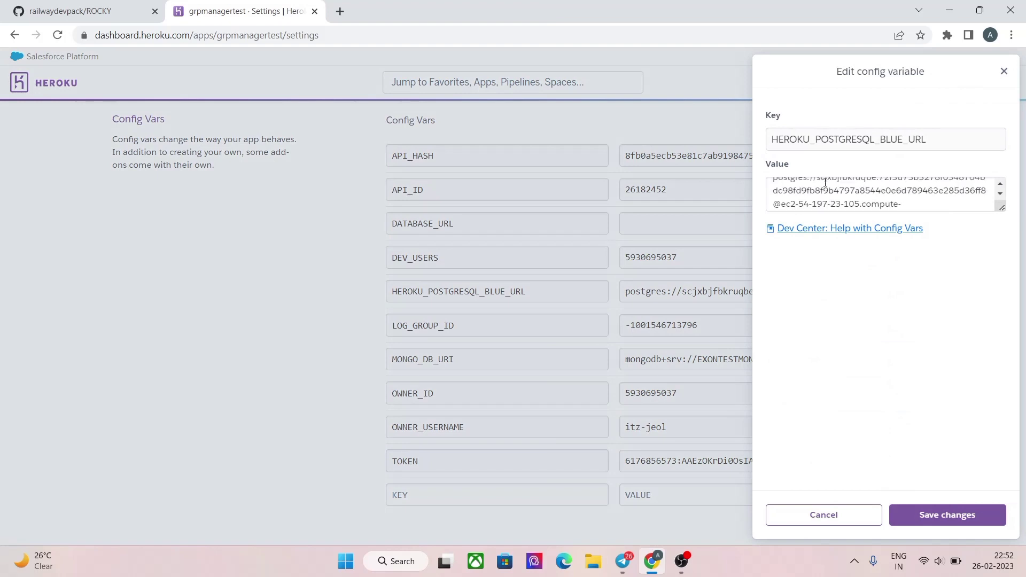
scroll(815, 198, up, 3)
click(815, 199)
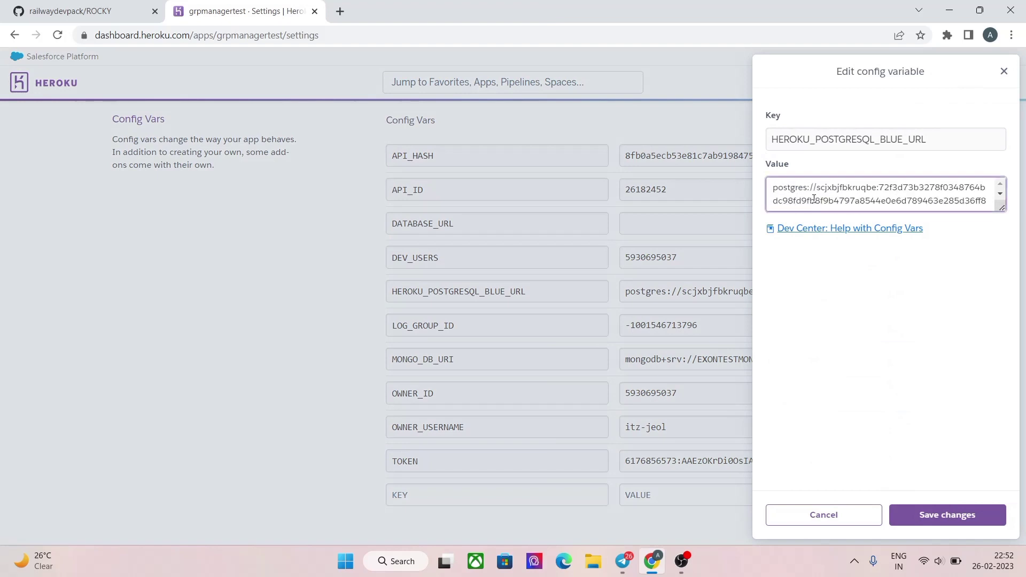
key(ctrl+a)
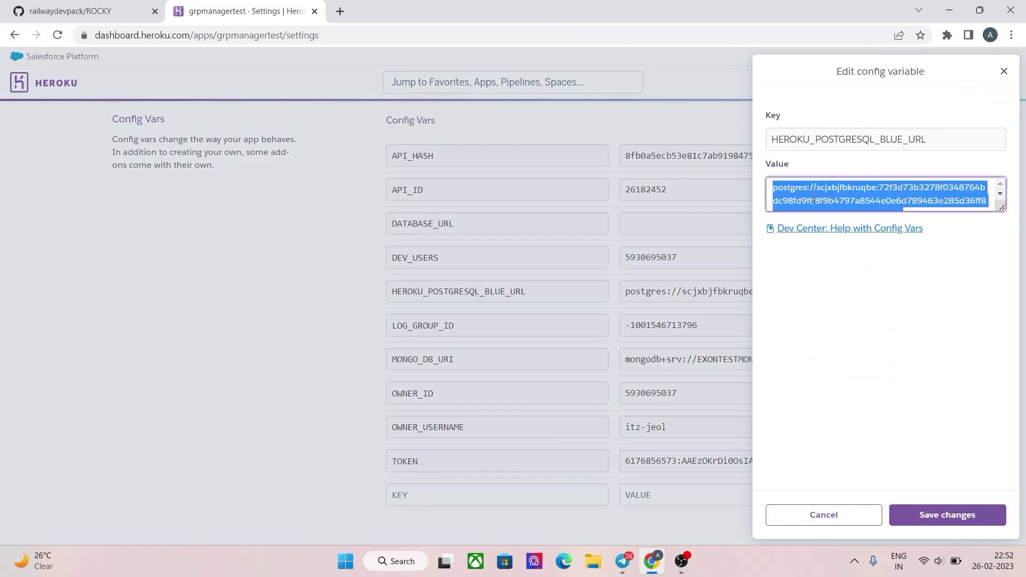
click(1004, 72)
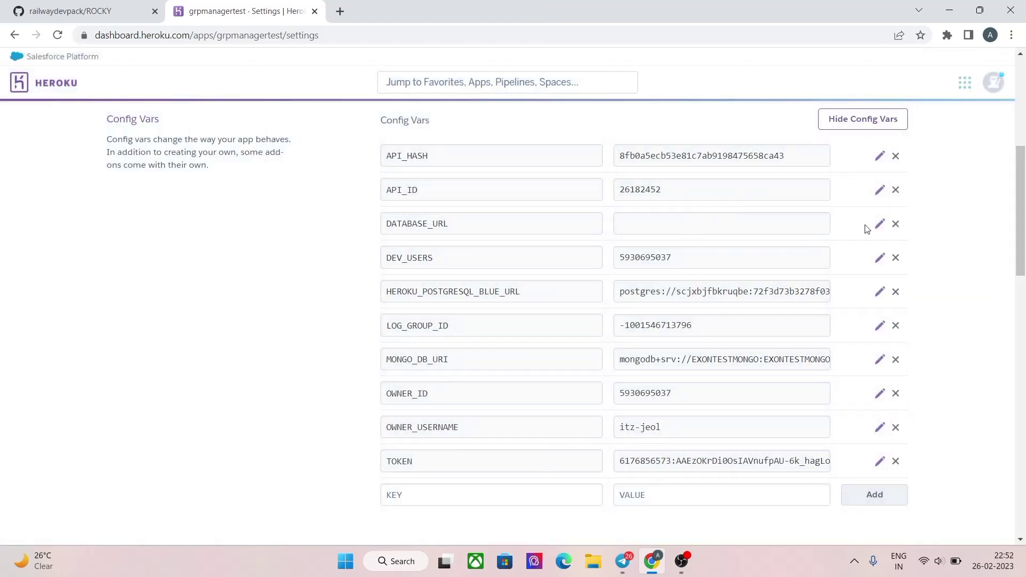
Step: Paste the copied Postgres connection URL as the value of DATABASE_URL and save the config variable
click(880, 224)
click(802, 192)
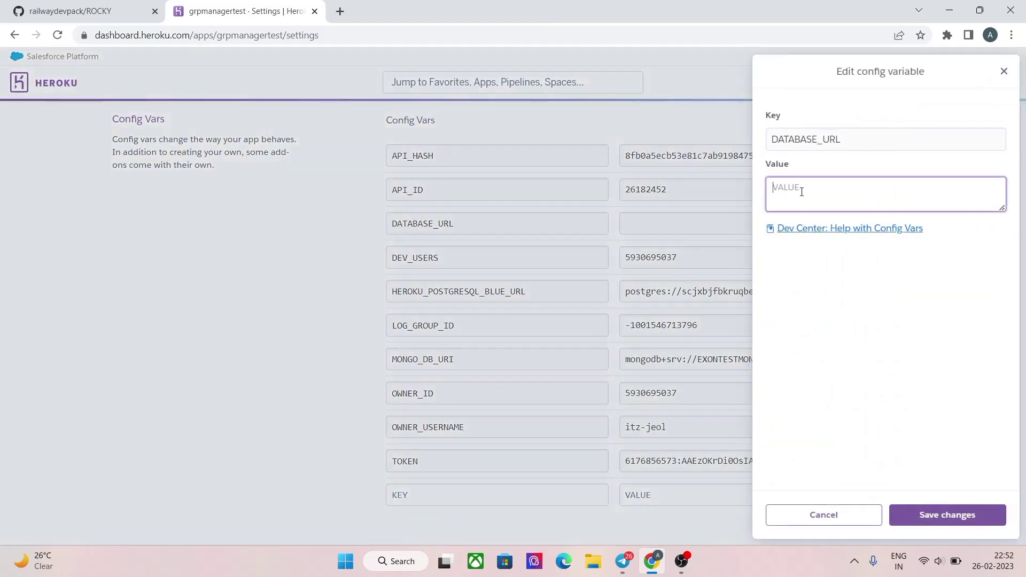
right_click(802, 191)
click(833, 301)
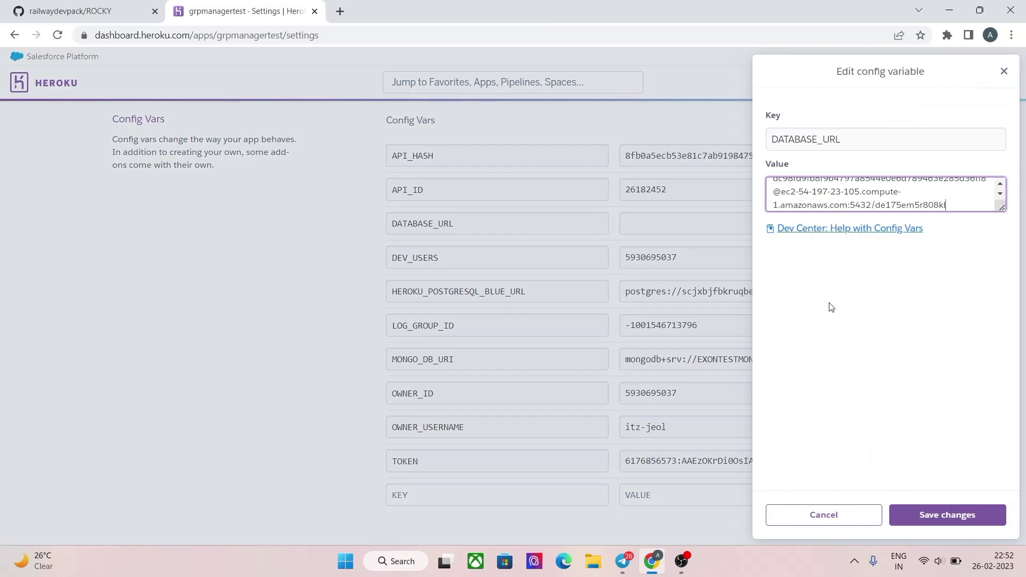
click(945, 515)
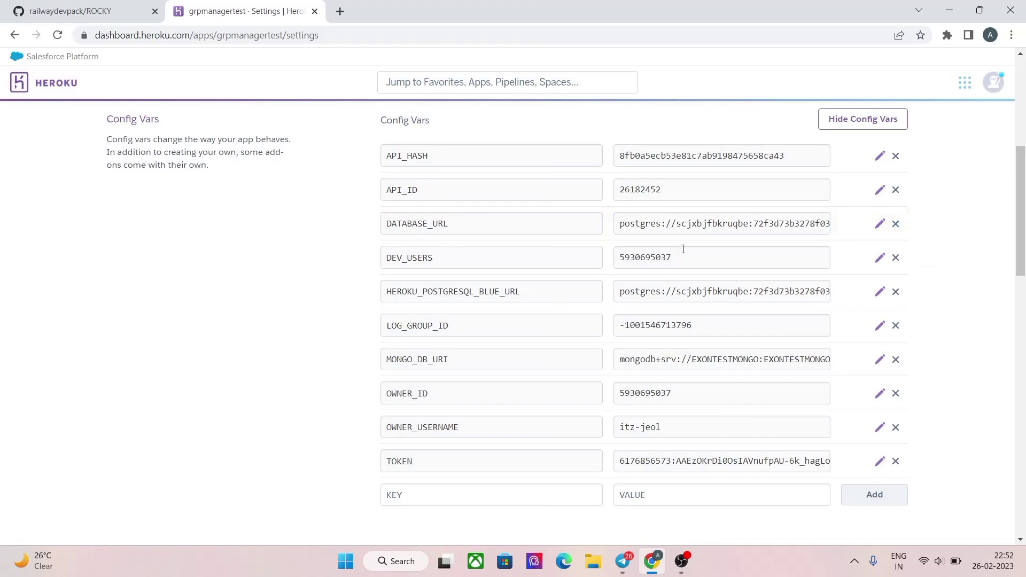
Step: Open the grpmanagertest application logs and examine the worker's latest traceback and state lines
scroll(568, 279, up, 6)
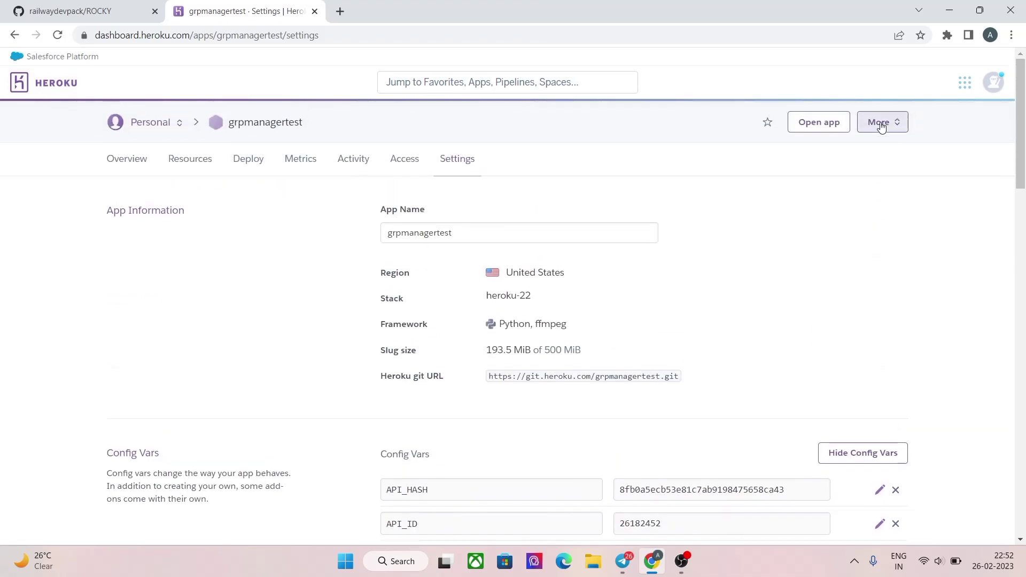
click(881, 126)
click(818, 154)
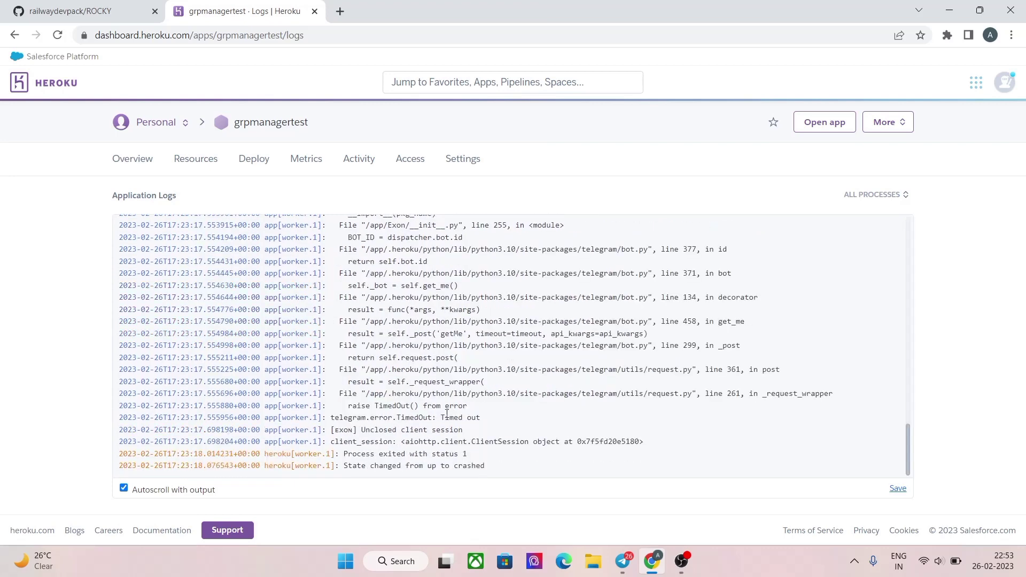
scroll(460, 392, up, 3)
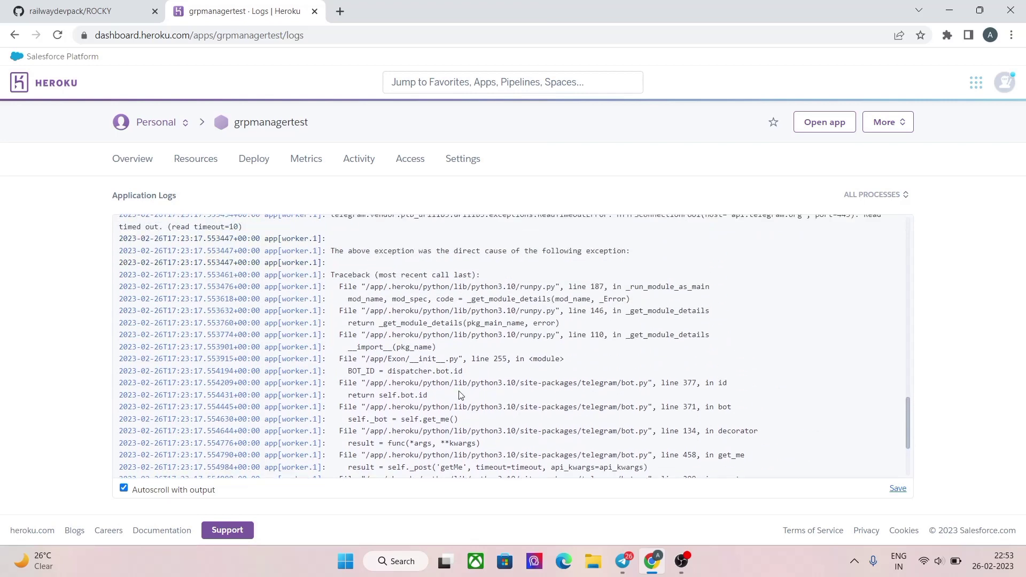
scroll(460, 395, down, 3)
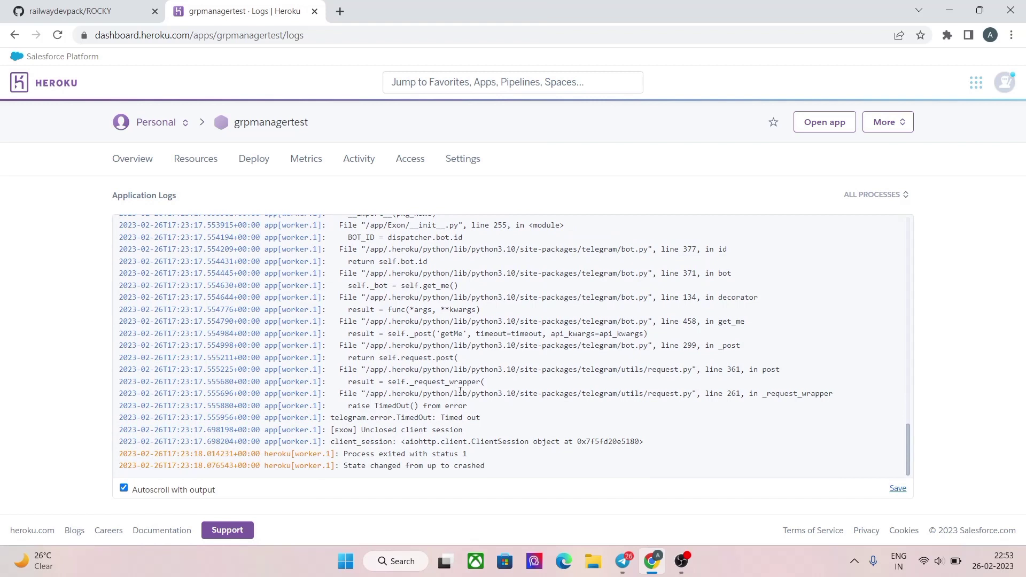
Step: Restart all of the app's dynos and review the application log while the worker starts up
click(883, 124)
click(814, 272)
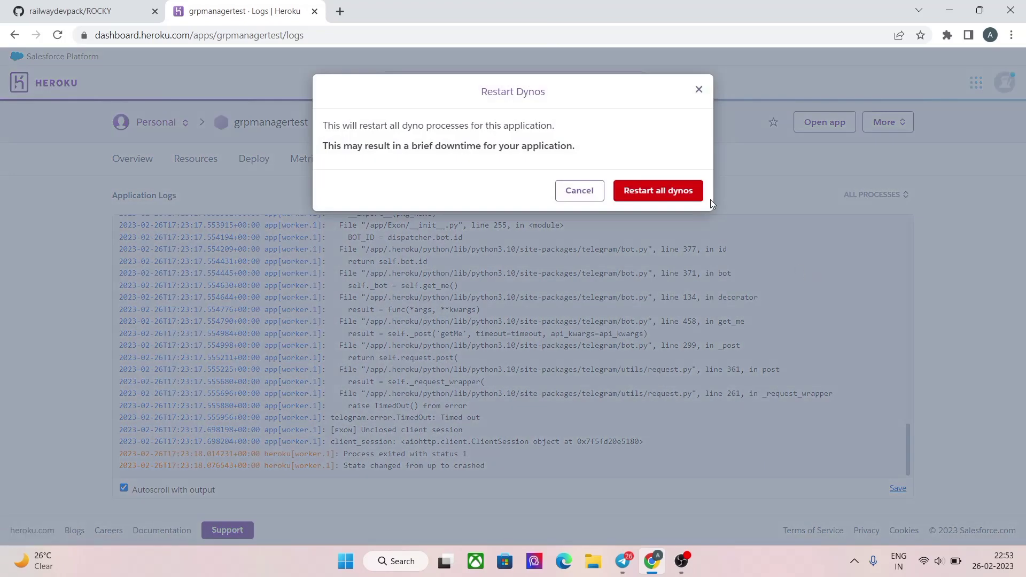
click(665, 187)
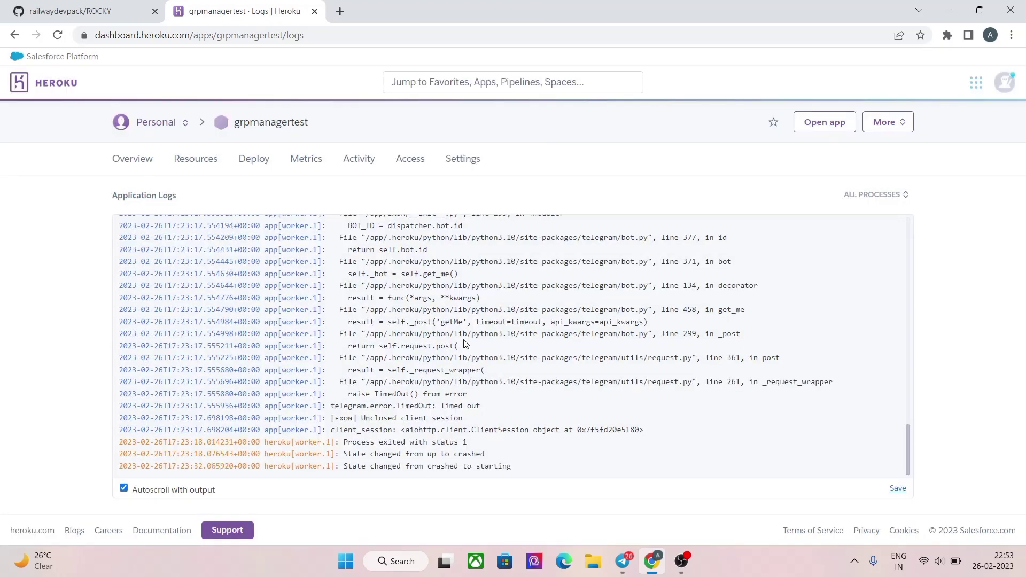
scroll(465, 344, up, 10)
scroll(465, 341, up, 3)
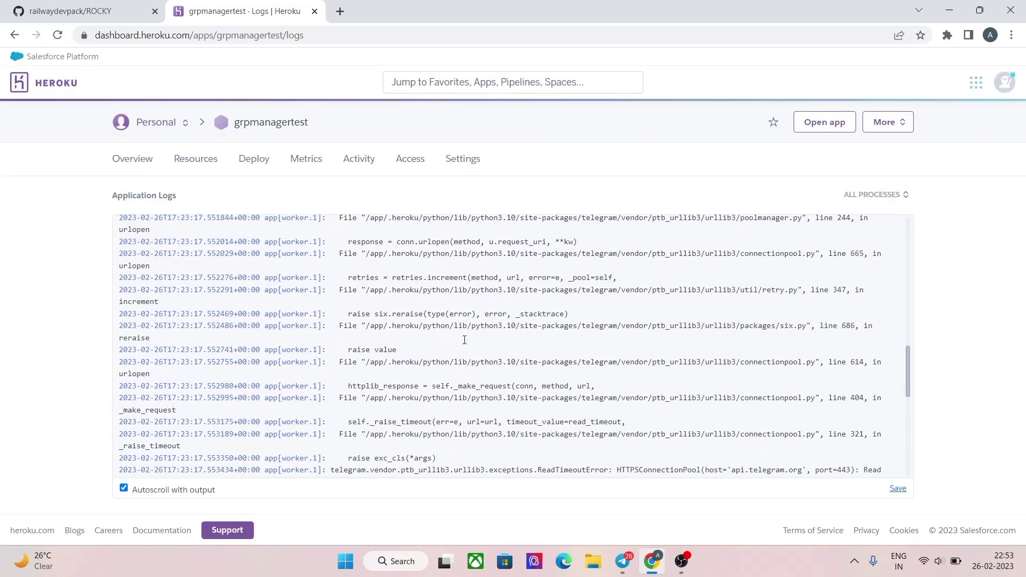
scroll(464, 344, up, 3)
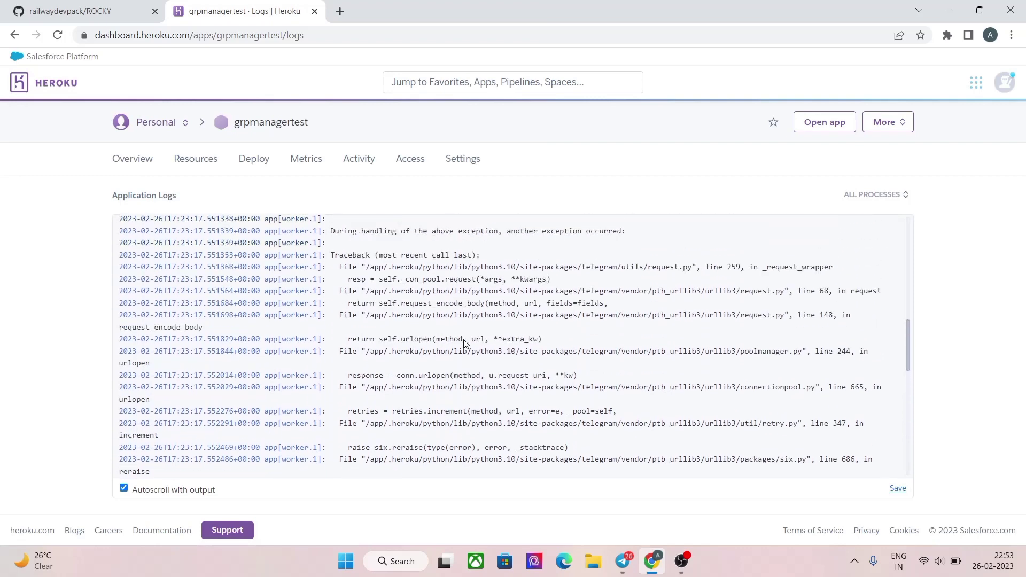
scroll(464, 340, up, 3)
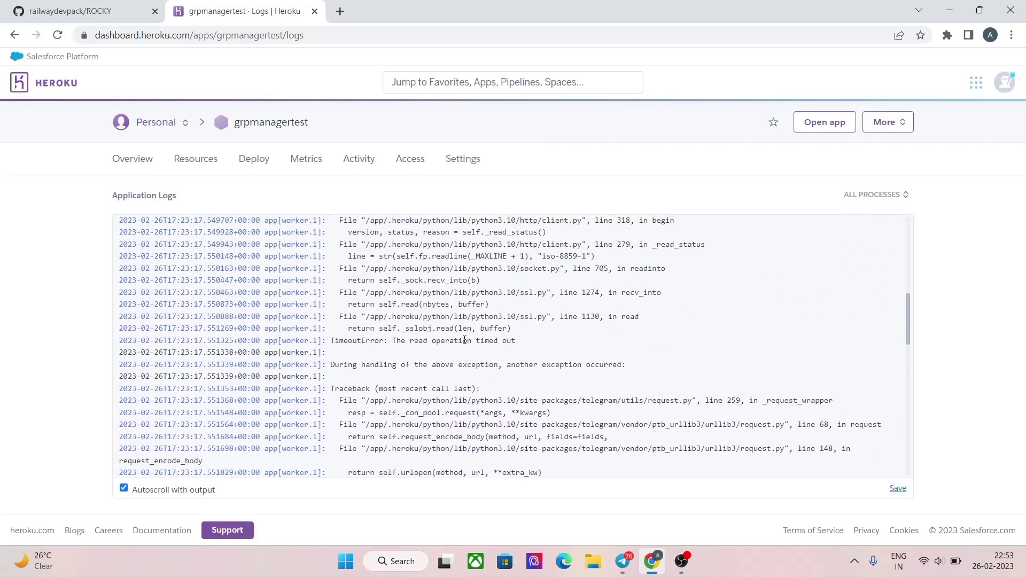
scroll(464, 341, down, 2)
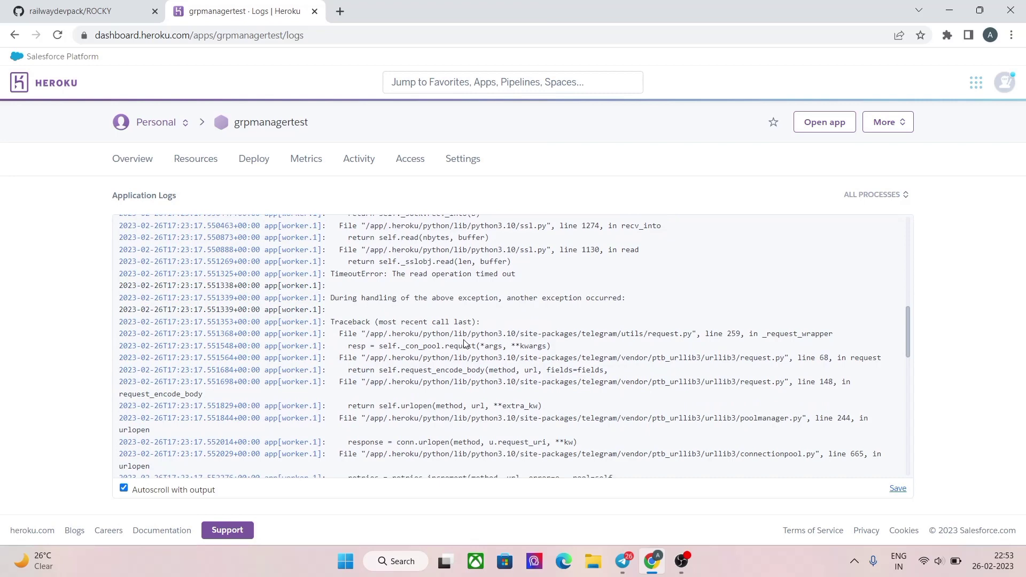
scroll(465, 344, down, 5)
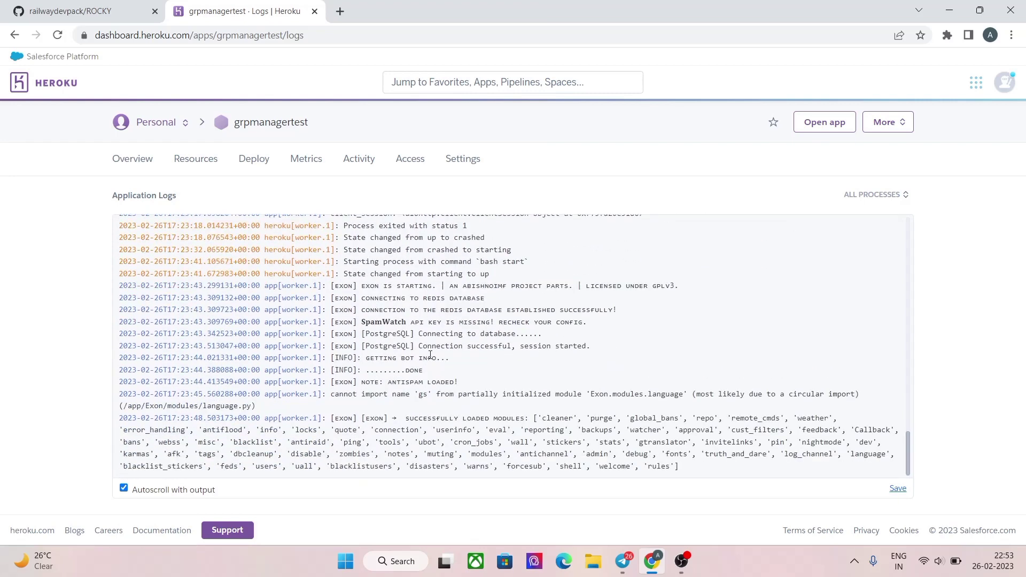
Step: Switch to Telegram, open the grpmanagertest bot through its link in the BotFather chat, and start the bot
click(622, 561)
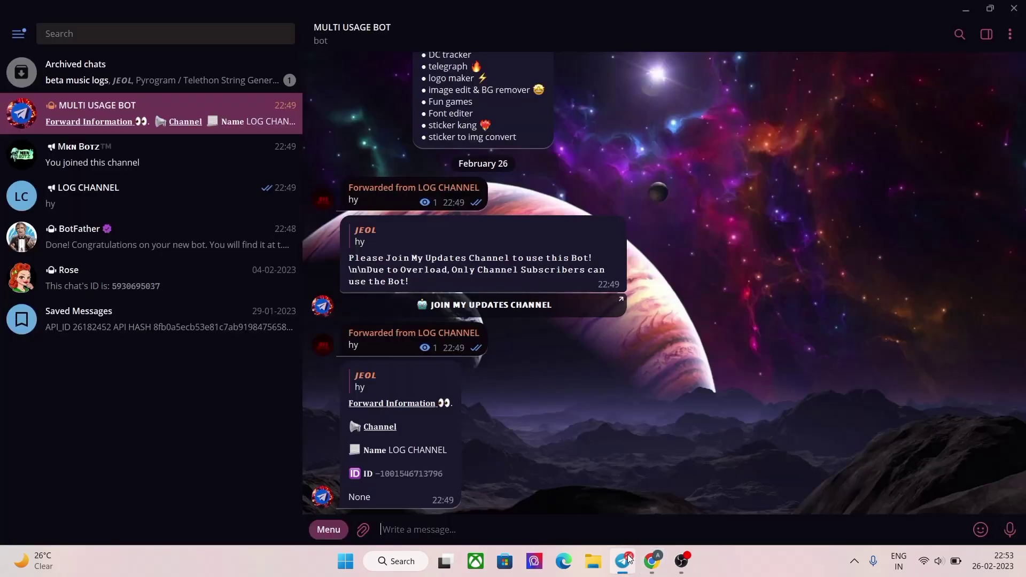
click(156, 200)
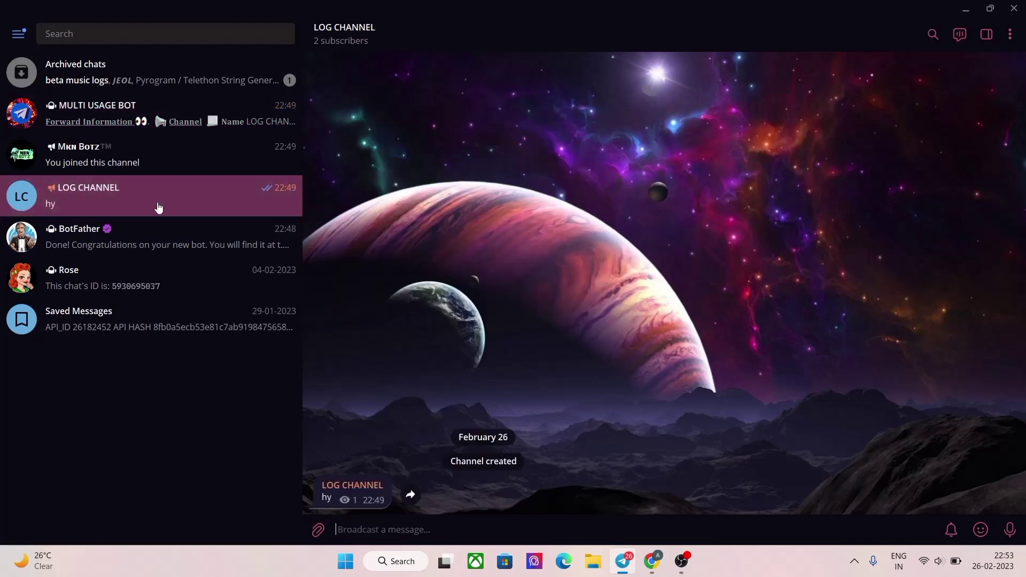
click(135, 250)
click(418, 357)
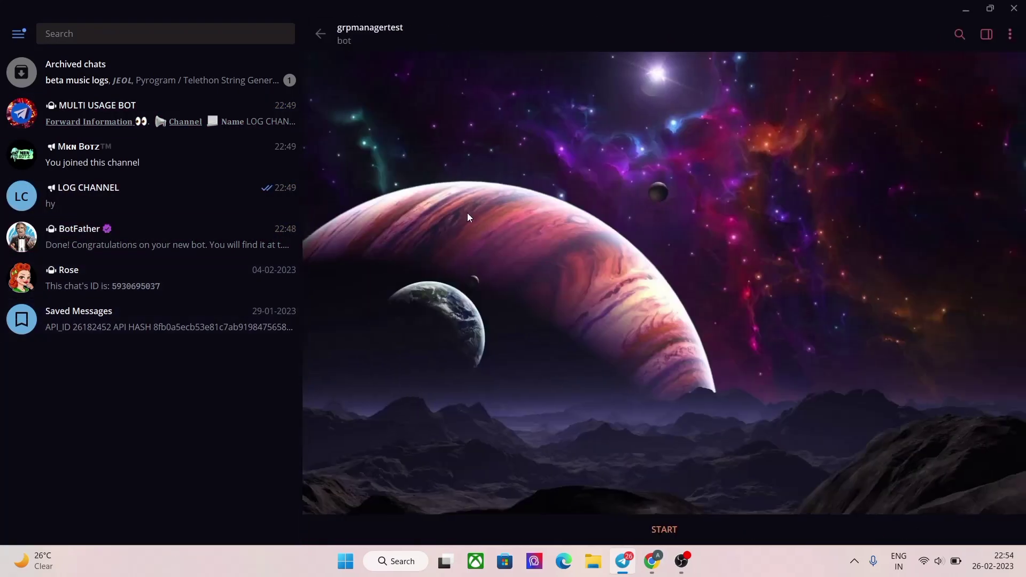
click(665, 528)
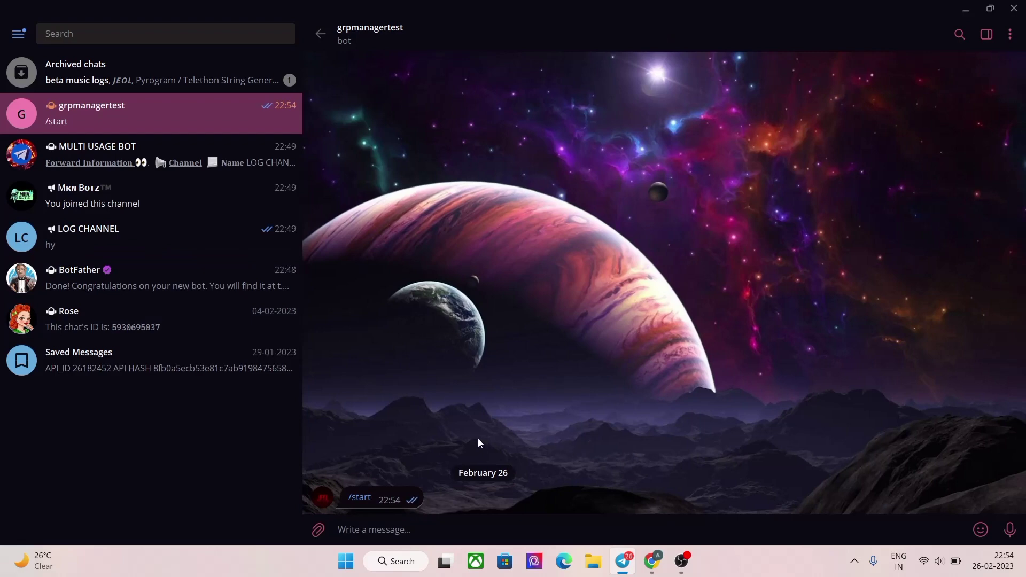
Step: Check the bot's startup message in the Heroku log in Chrome, and resend /start to grpmanagertest in Telegram
click(652, 561)
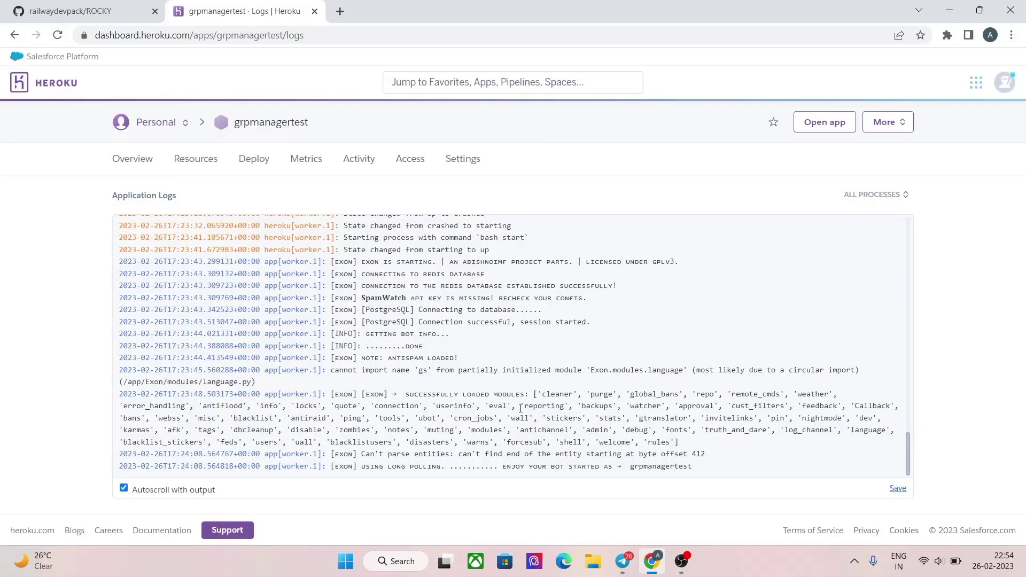
drag(358, 469, 728, 469)
click(728, 472)
click(614, 549)
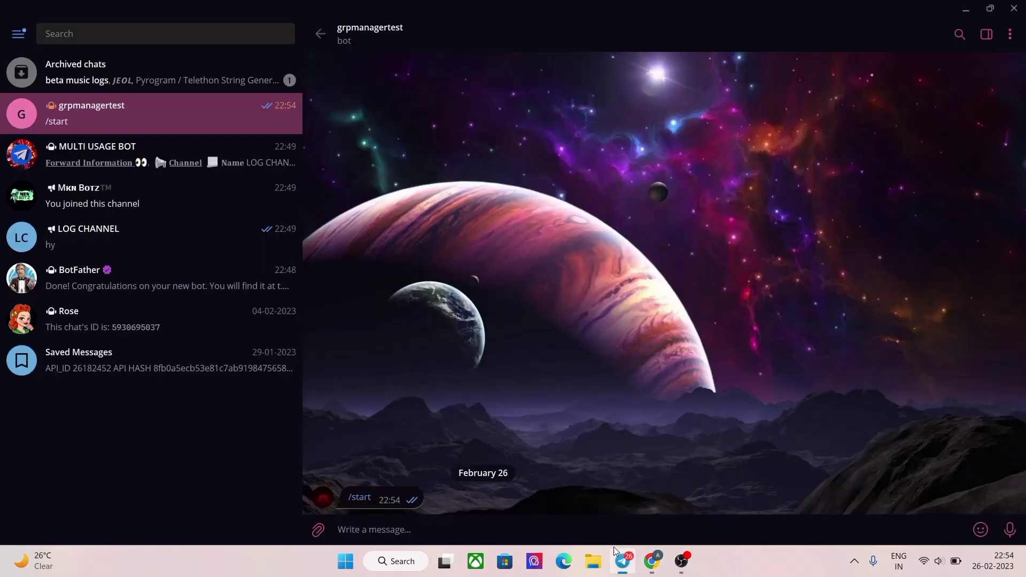
click(360, 498)
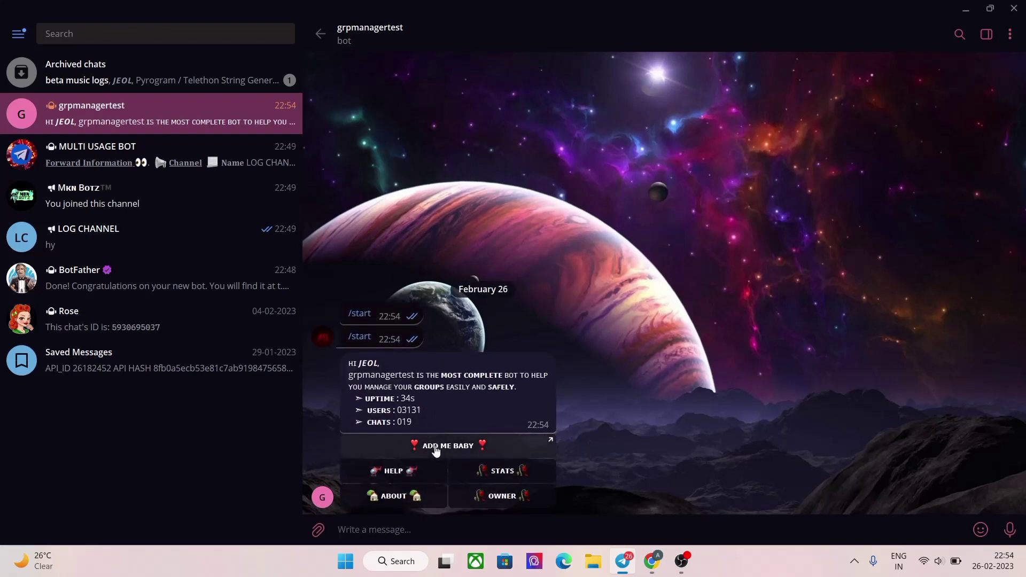
Step: Try the bot's Stats, About, Help and Owner options, close the owner's profile, and open the Help categories
click(483, 470)
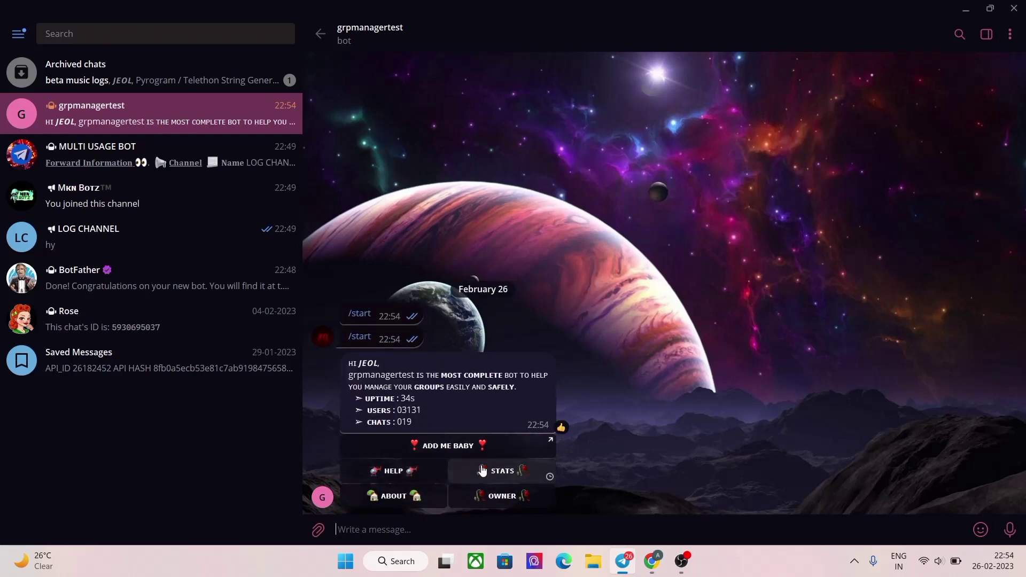
click(430, 499)
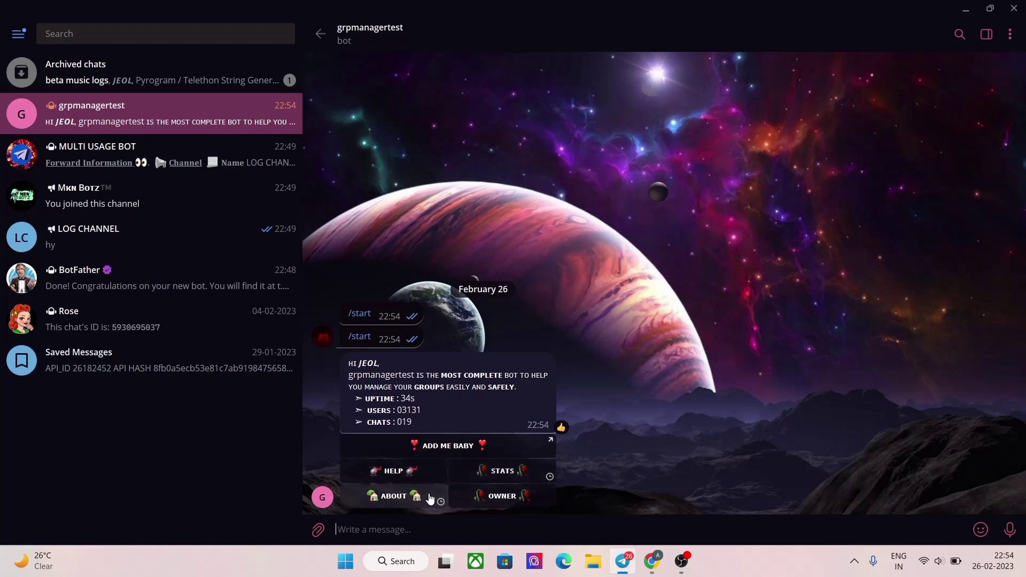
click(417, 474)
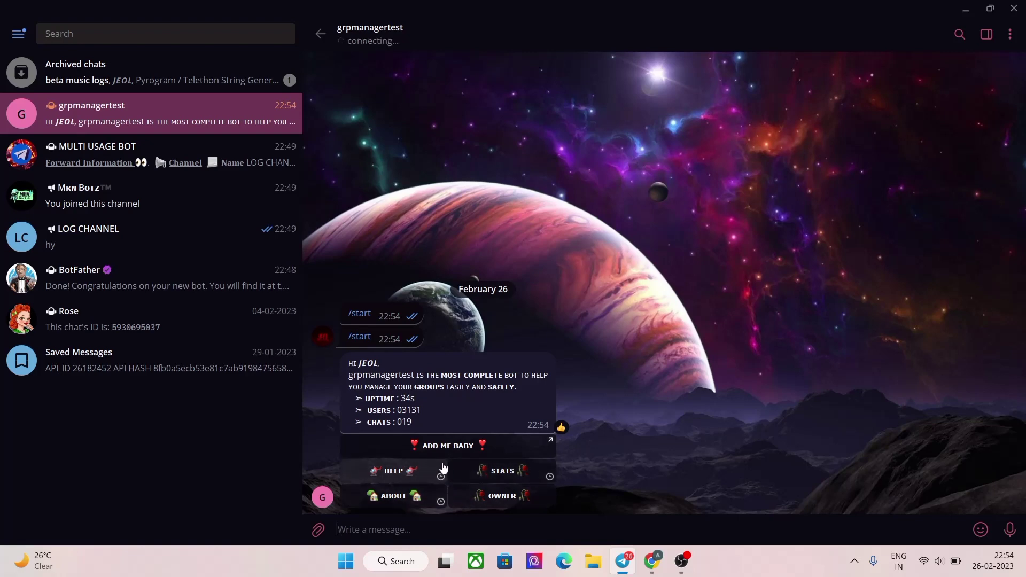
click(463, 495)
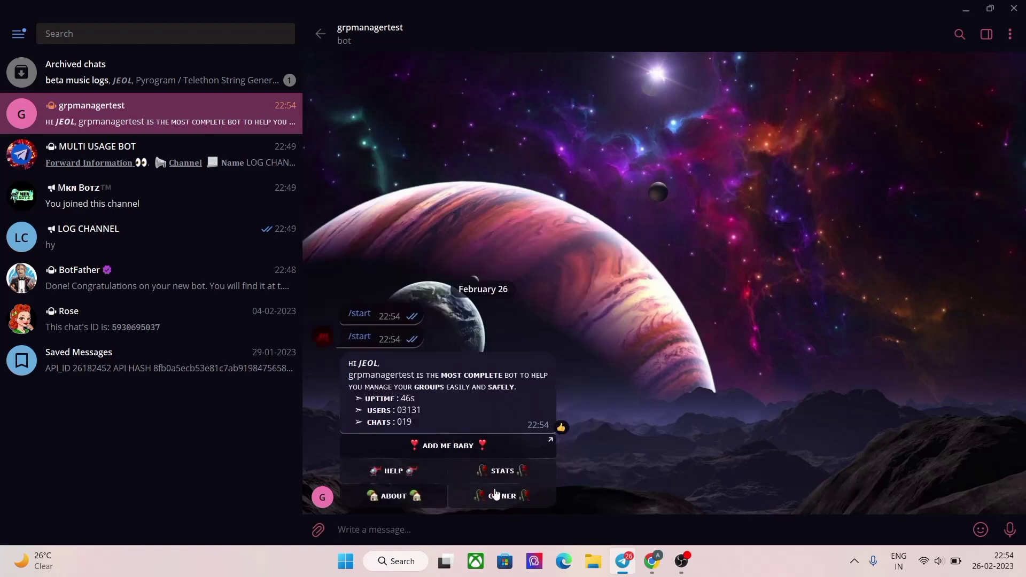
click(496, 494)
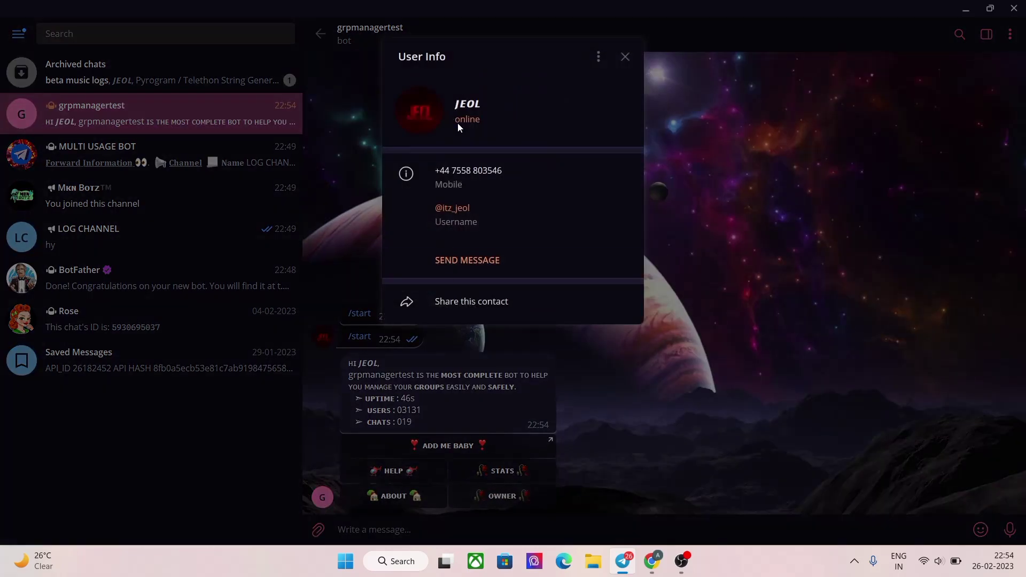
click(771, 293)
click(413, 472)
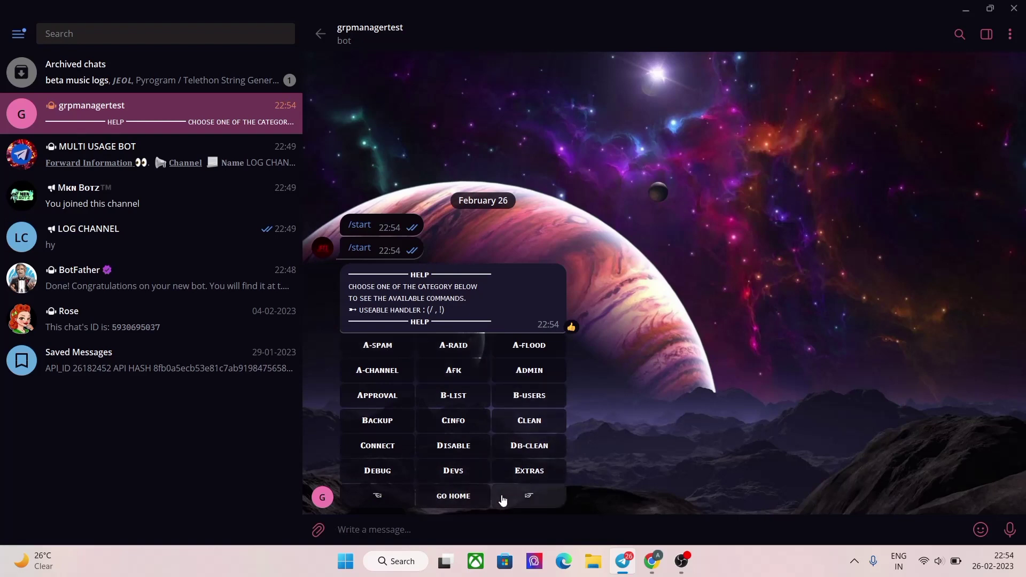
Step: Page through all of the bot's Help category pages and return to its home message
click(527, 495)
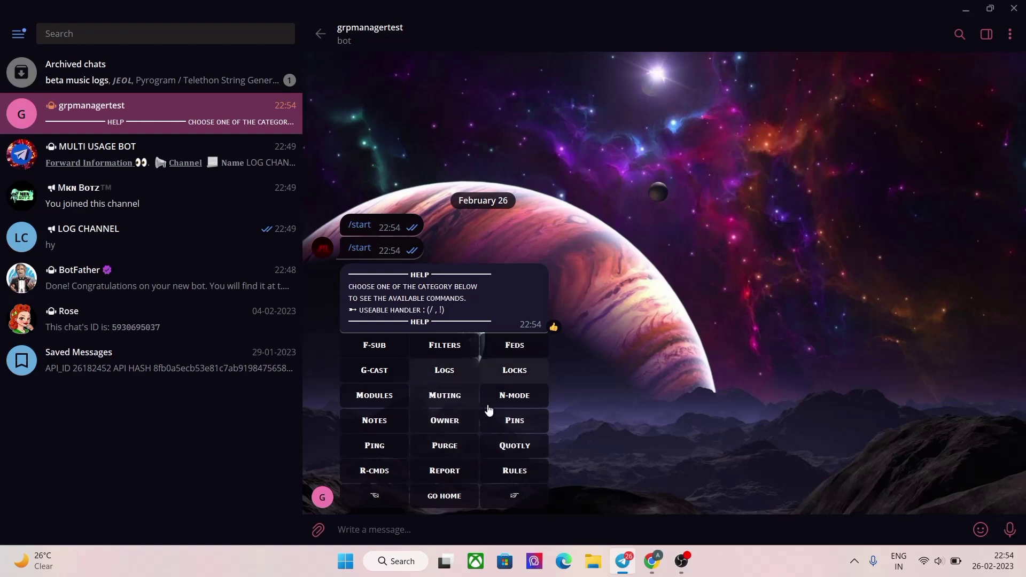
click(520, 496)
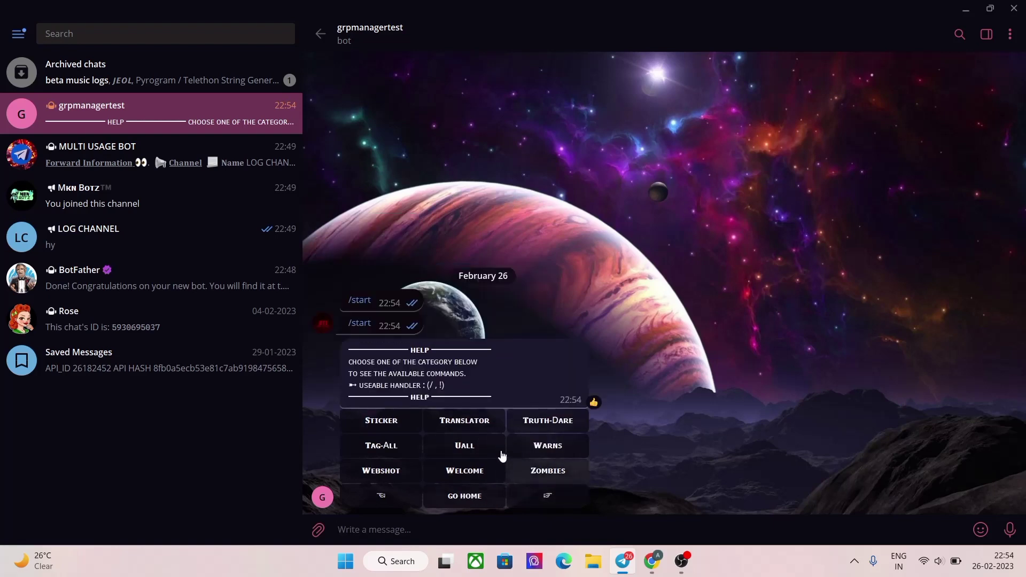
click(541, 497)
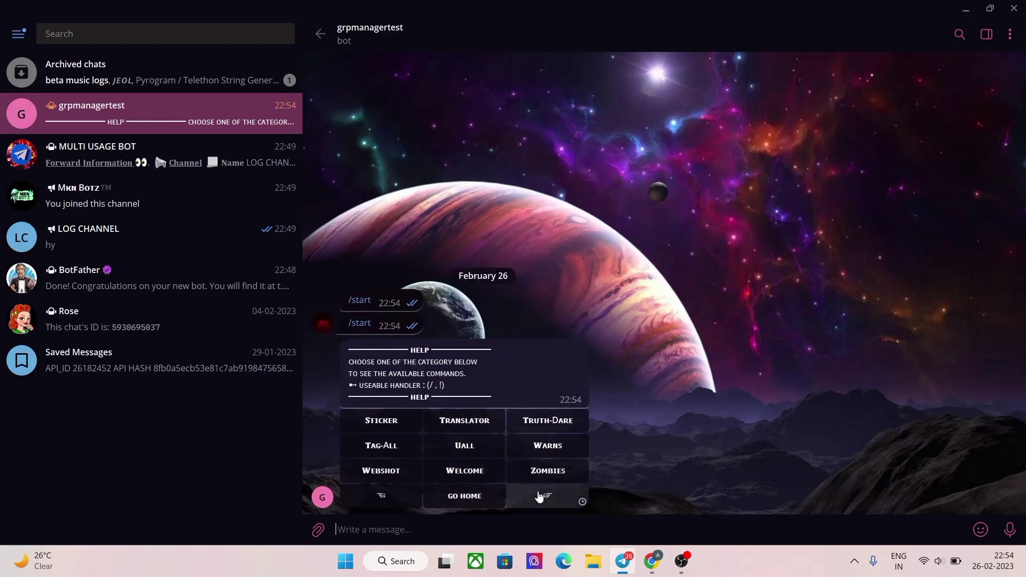
click(463, 496)
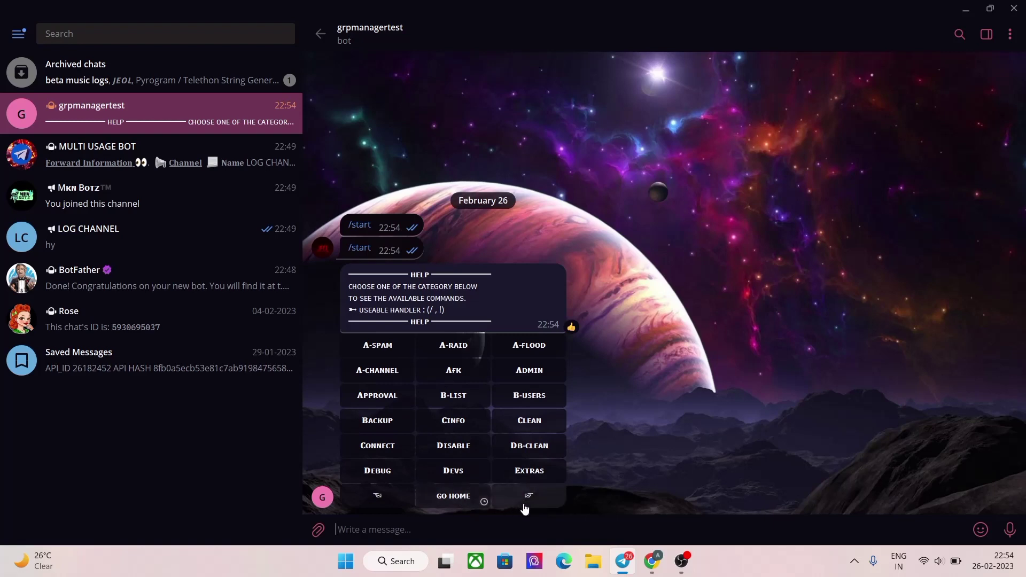
Step: Open the LOG CHANNEL chat and compose a message reading "ALL PROCESS COMPLETED" followed by a new line
click(167, 241)
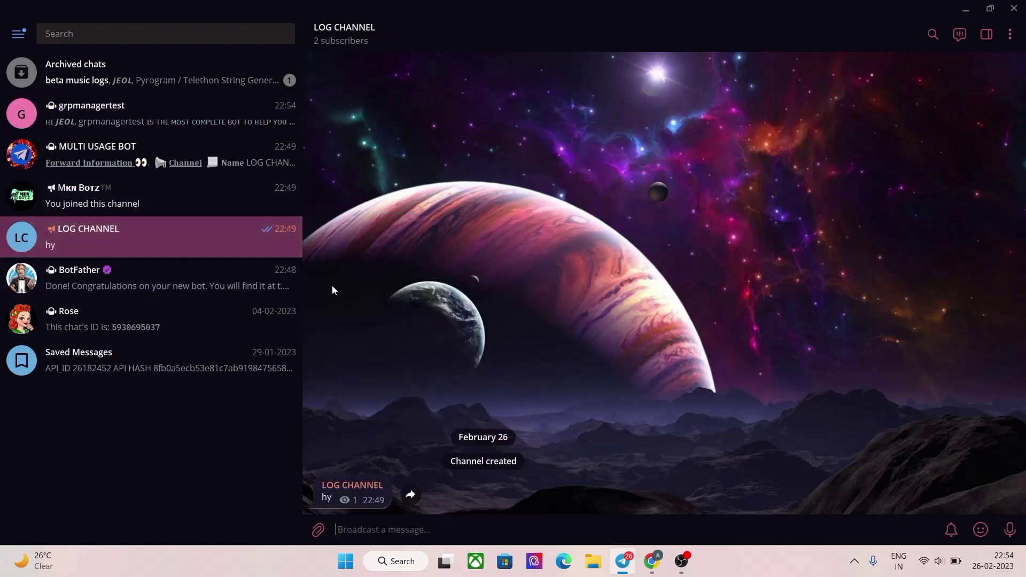
text(ALL PROCESS COMPLETED)
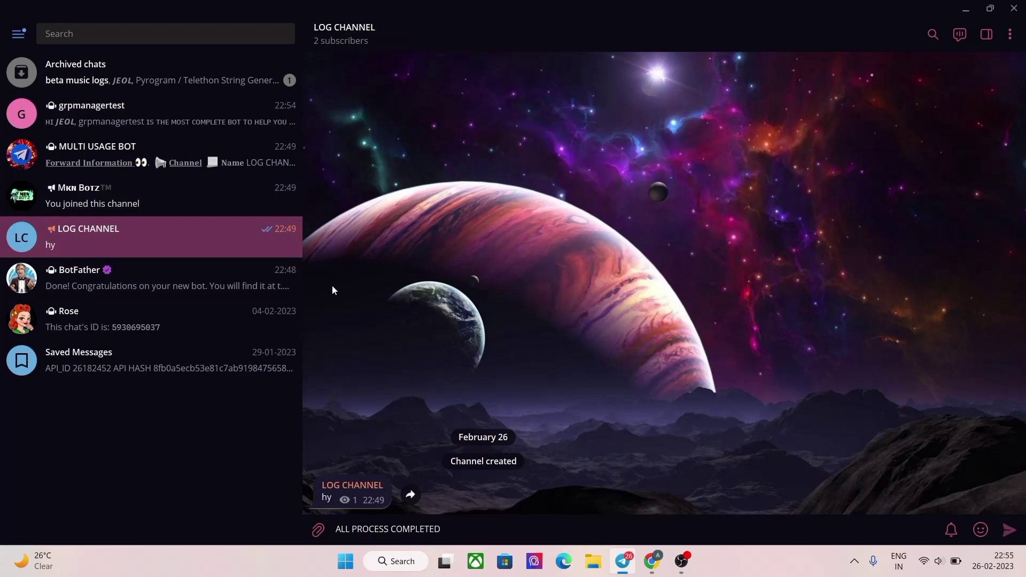
key(shift+Return)
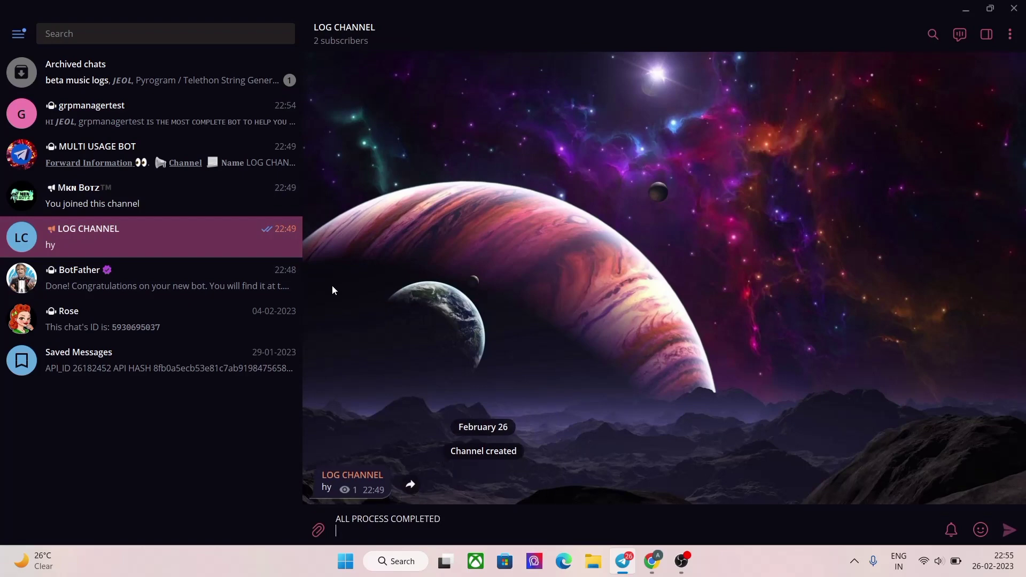